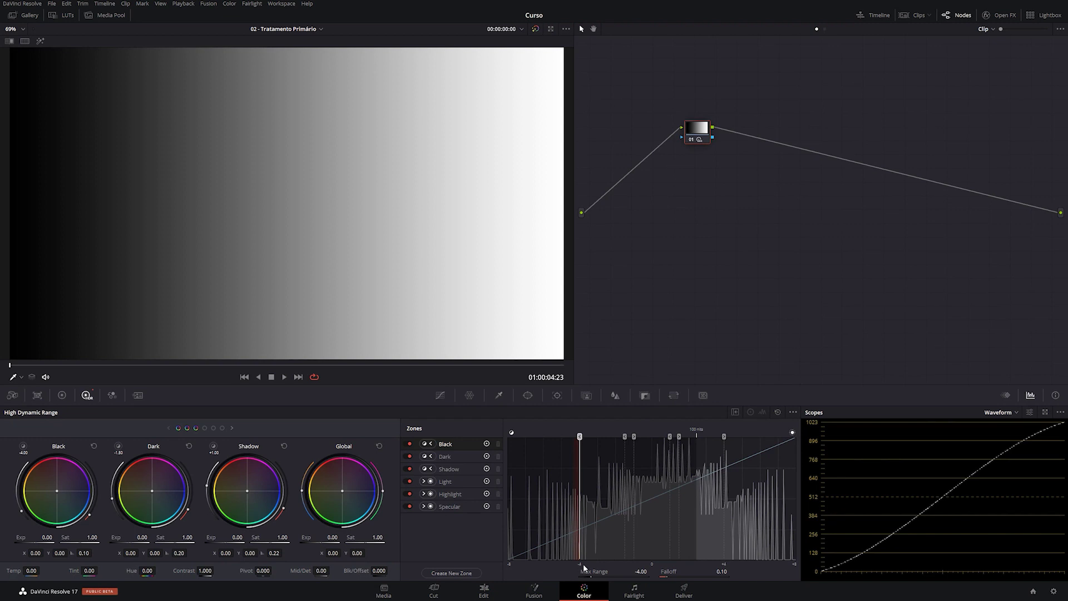
- Inspect the tonal ranges of the Dark, Shadow, Highlight and Black zones on the HDR zone graph
left_click(625, 436)
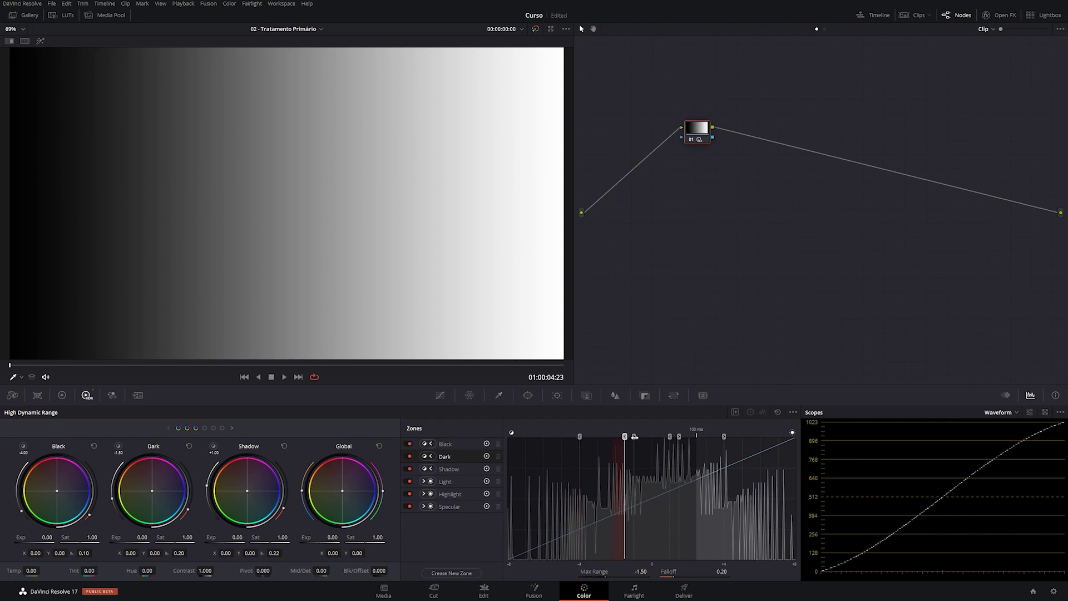
left_click(670, 436)
left_click(679, 436)
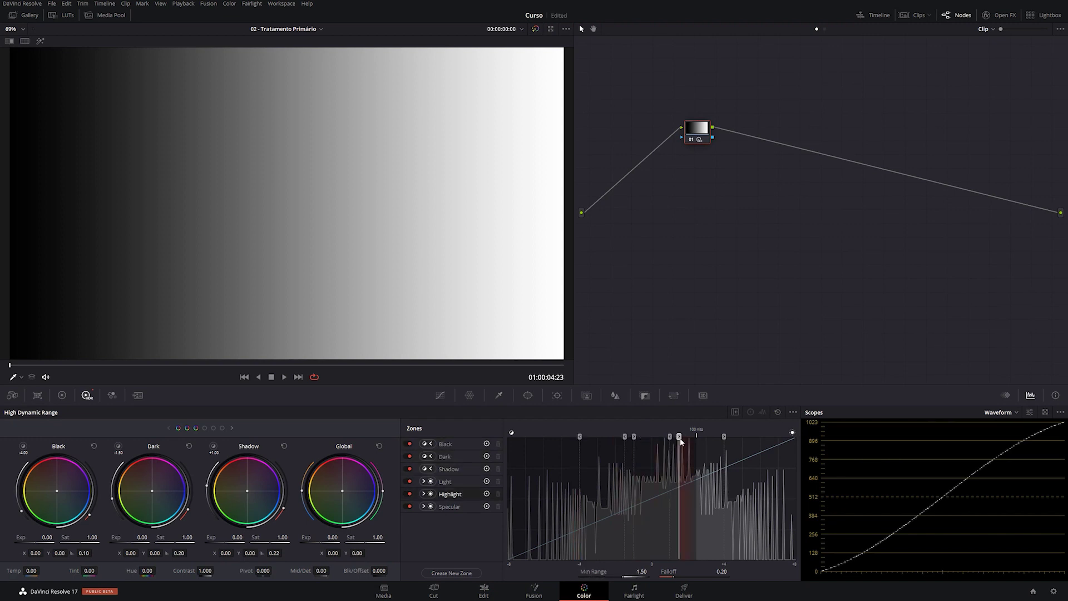
left_click(580, 436)
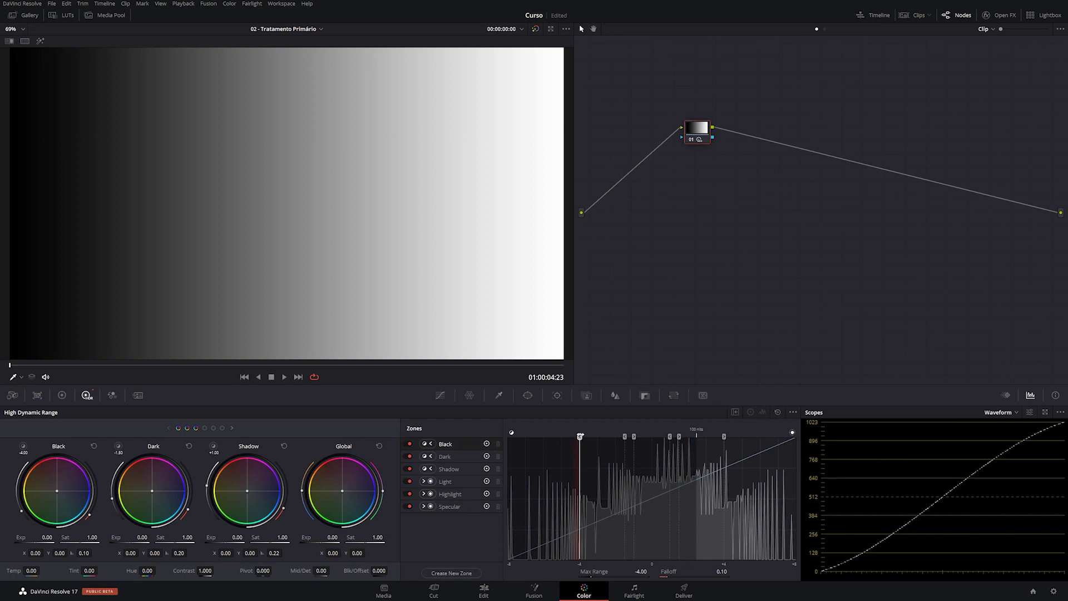
- Shift the Black zone's boundary on the zone graph to about -5.39, and set its Max Range to -5
left_click_drag(580, 436, 552, 465)
left_click_drag(550, 533, 555, 438)
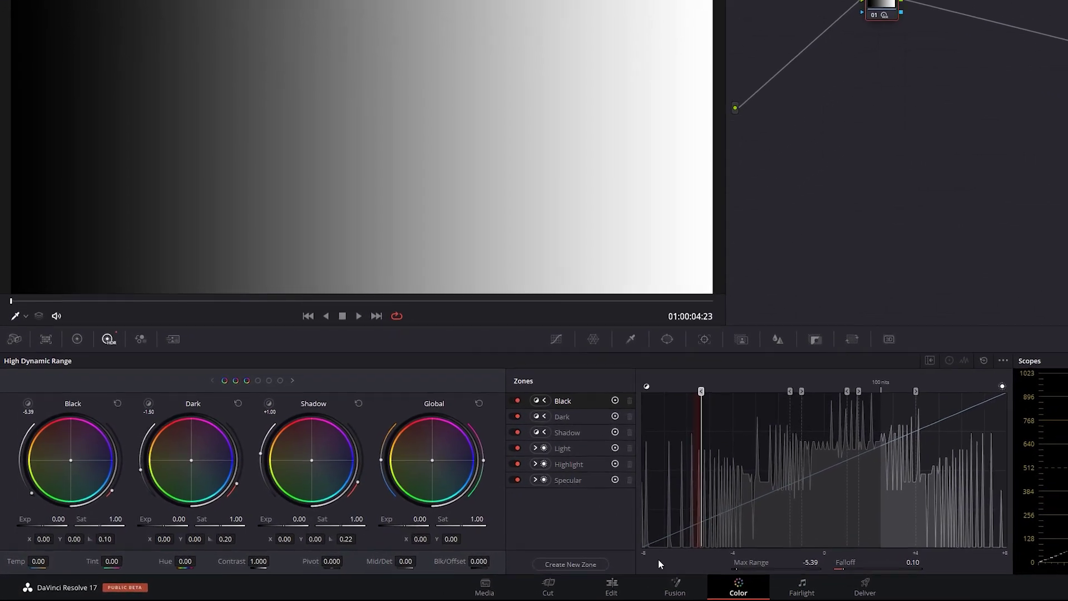
left_click(852, 561)
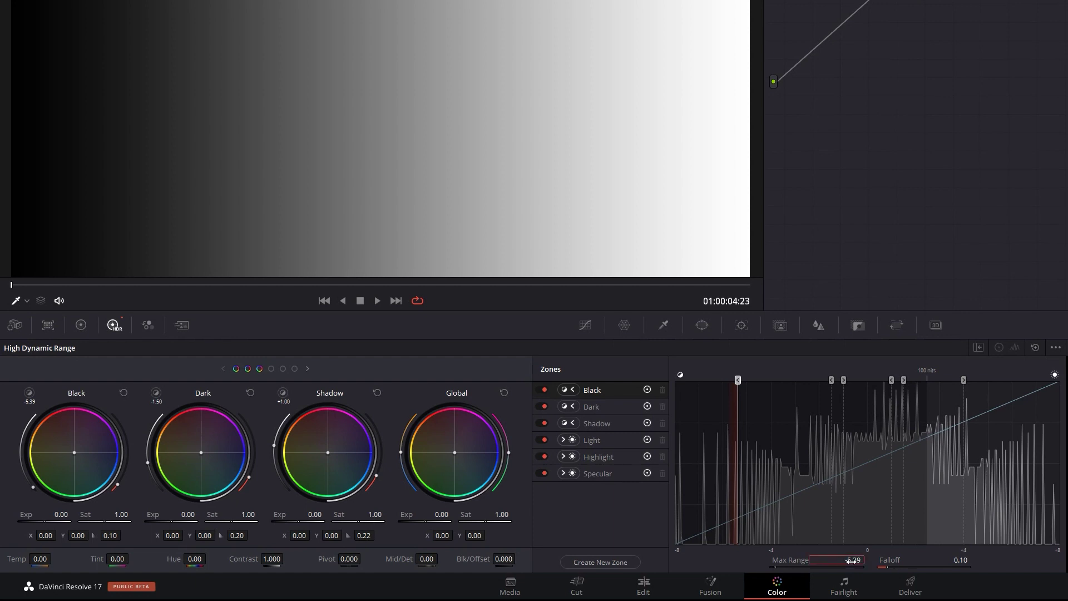
key("ctrl+a")
type("-5")
key("Return")
- Adjust the Black zone's range on its wheel to about -3.48, and set its Max Range back to -5
mouse_move(32, 485)
left_mouse_down()
mouse_move(21, 449)
mouse_move(29, 486)
mouse_move(21, 478)
left_mouse_up()
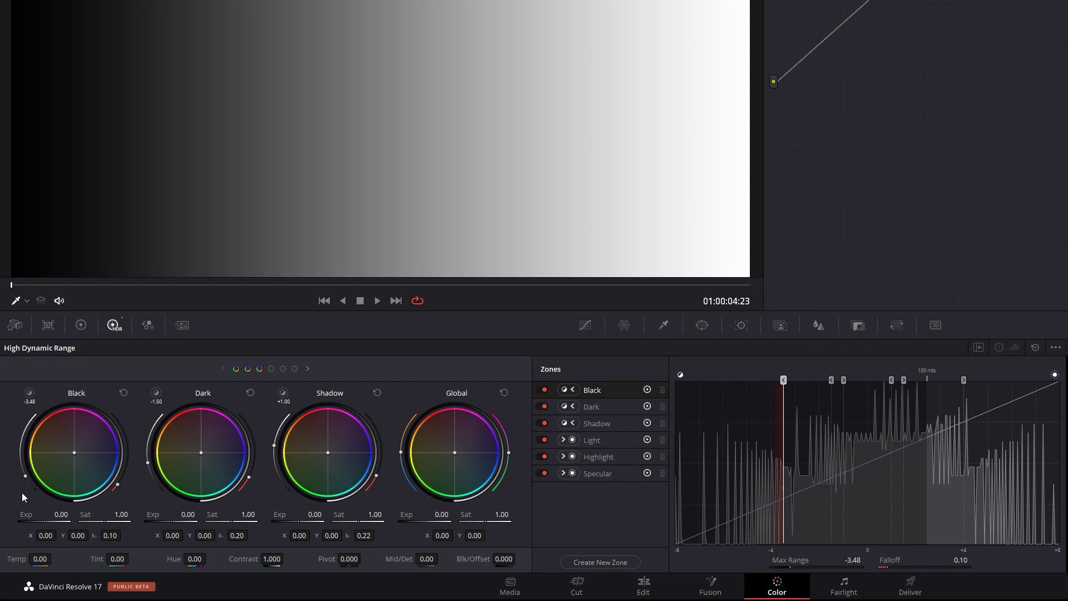
mouse_move(26, 479)
left_mouse_down()
mouse_move(19, 466)
mouse_move(21, 488)
left_mouse_up()
left_click(849, 558)
type("-5")
key("Return")
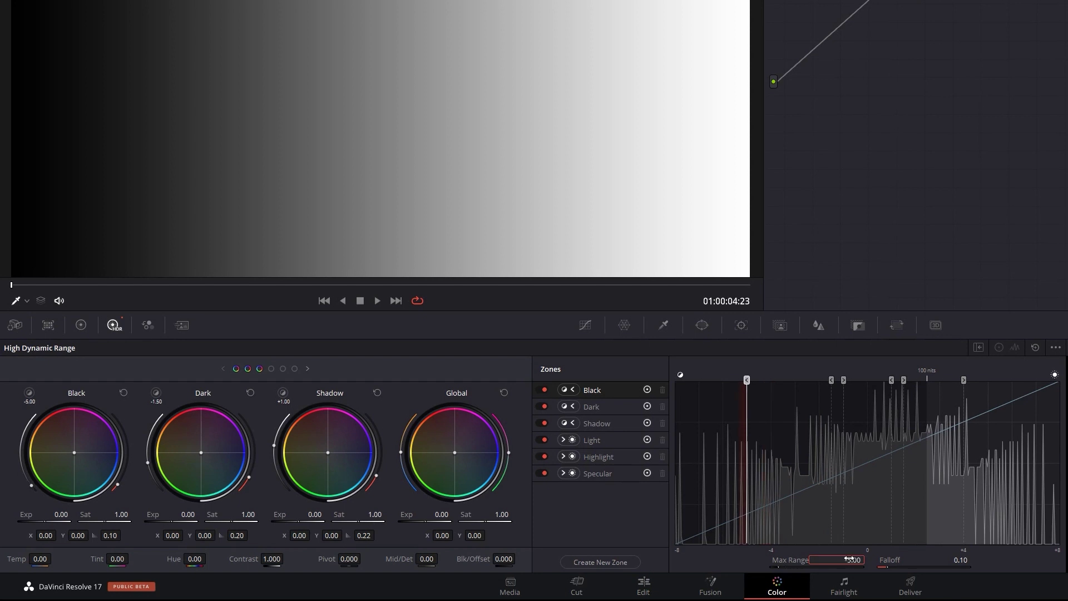
- Lower the Dark zone's boundary to about -2.54 and, using the highlight preview, raise the Black zone's Max Range to about -4.47
left_click_drag(831, 380, 807, 382)
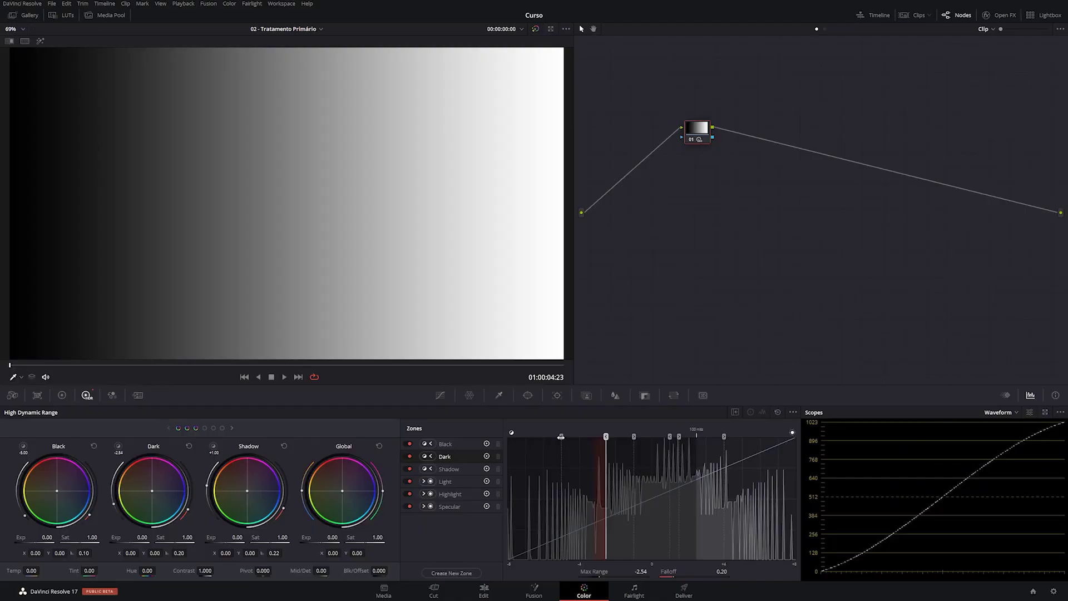
left_click(560, 437)
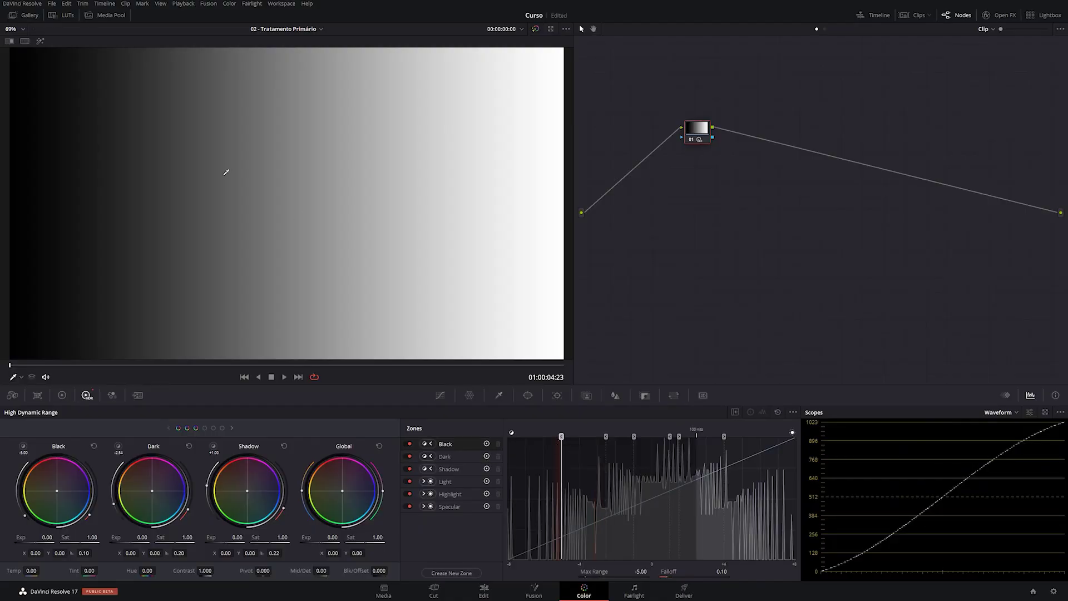
left_click(40, 41)
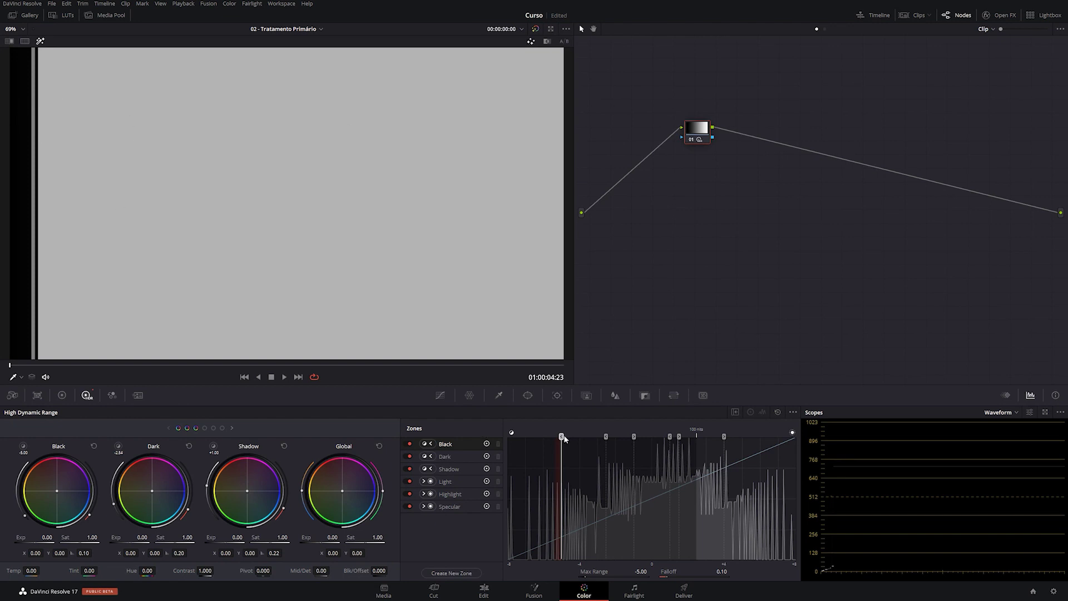
mouse_move(561, 437)
left_mouse_down()
mouse_move(599, 436)
mouse_move(548, 433)
mouse_move(571, 436)
left_mouse_up()
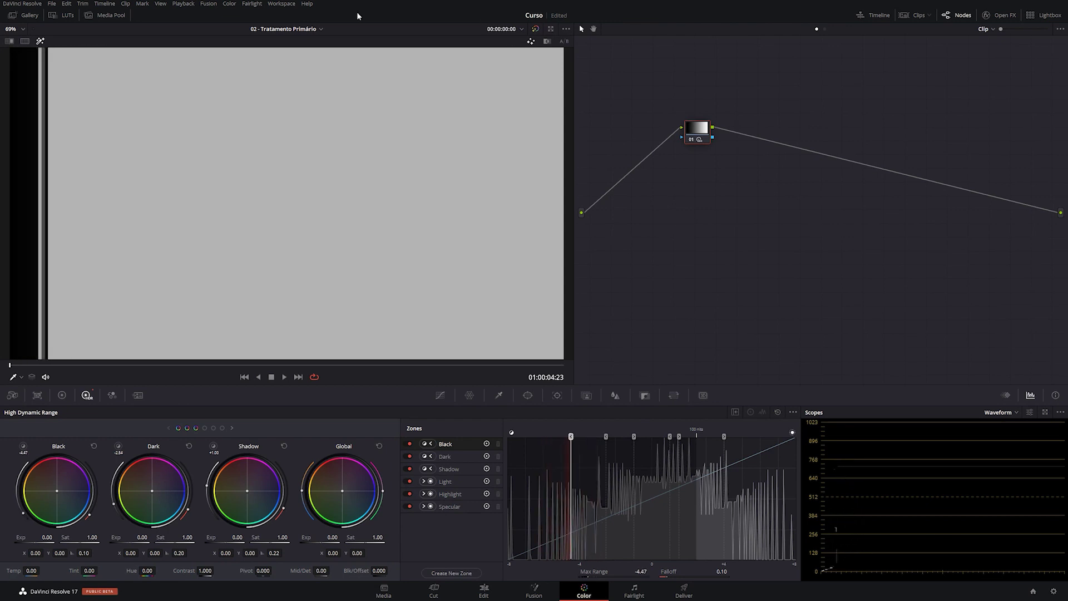
left_click(41, 41)
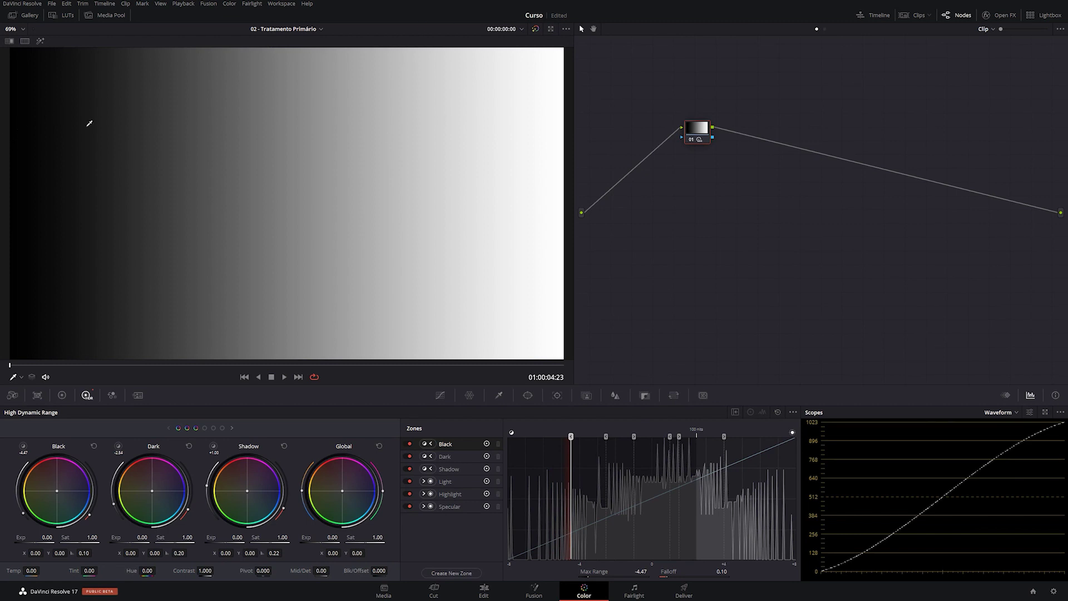
- With the highlight preview on, move the zone boundaries to about -4.19 for Black, -2.03 for Dark and -0.56 for Light
left_click(41, 41)
left_click_drag(571, 443, 635, 436)
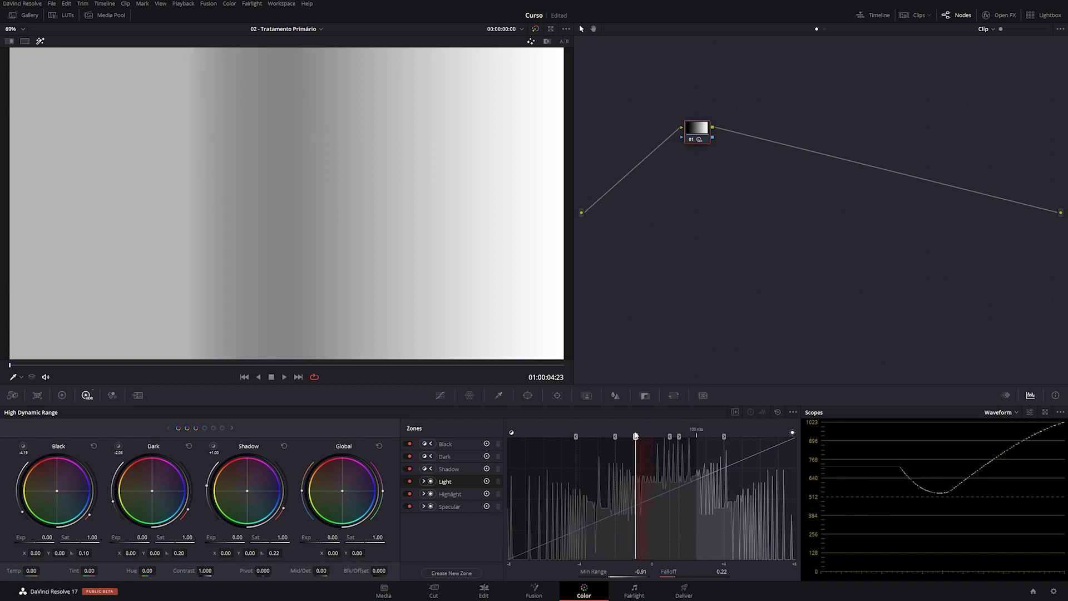
left_click_drag(635, 437, 643, 439)
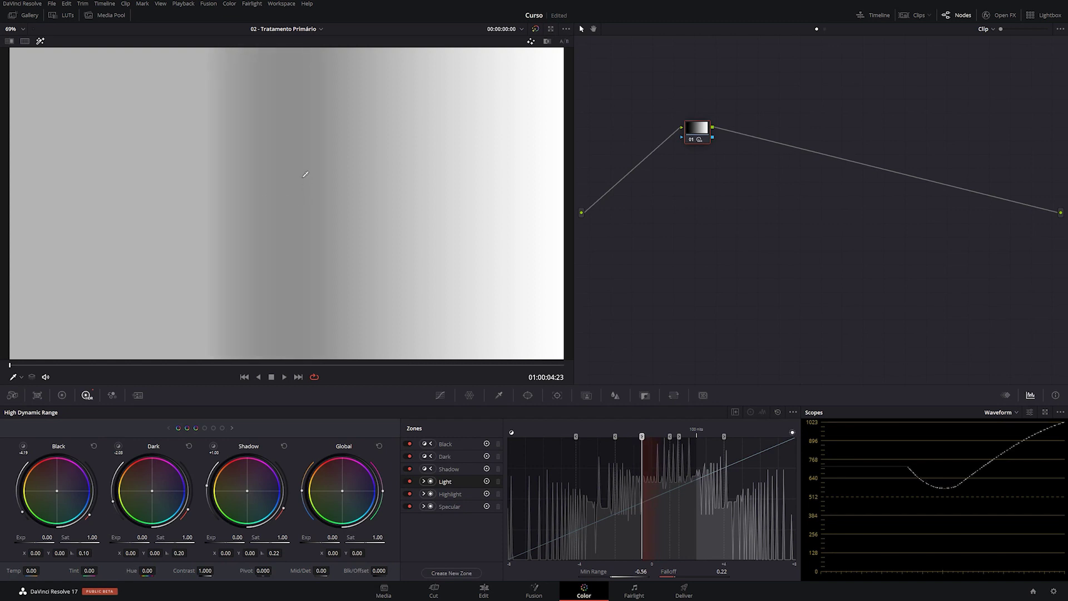
- Refine the boundaries to about -4.01 for Black, -1.96 for Dark and 3.68 for Specular, and raise the Specular falloff to about 0.18
left_click(616, 437)
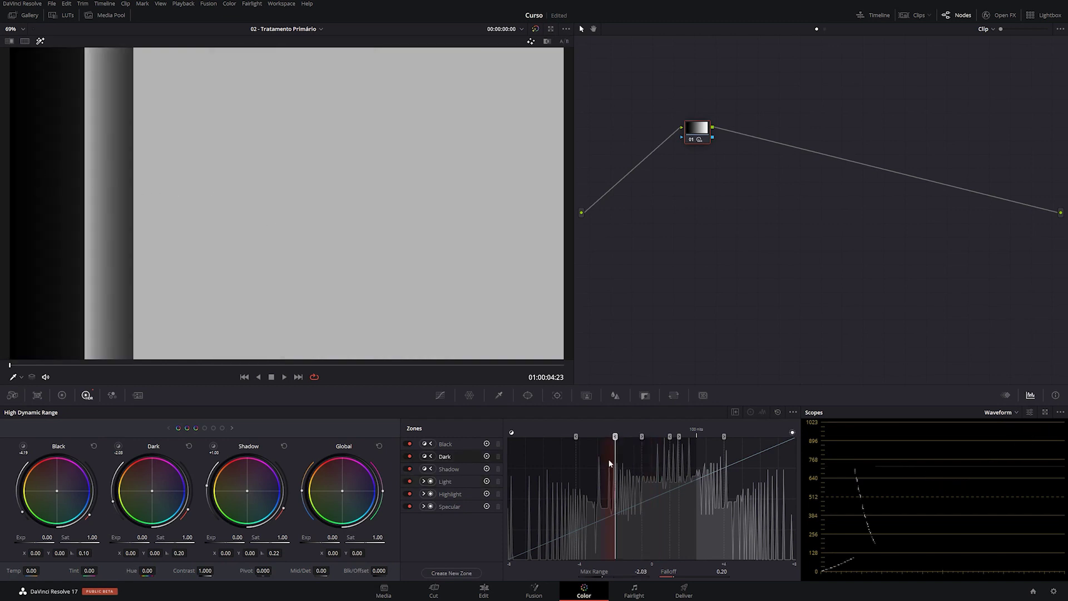
left_click_drag(615, 437, 582, 437)
left_click(576, 437)
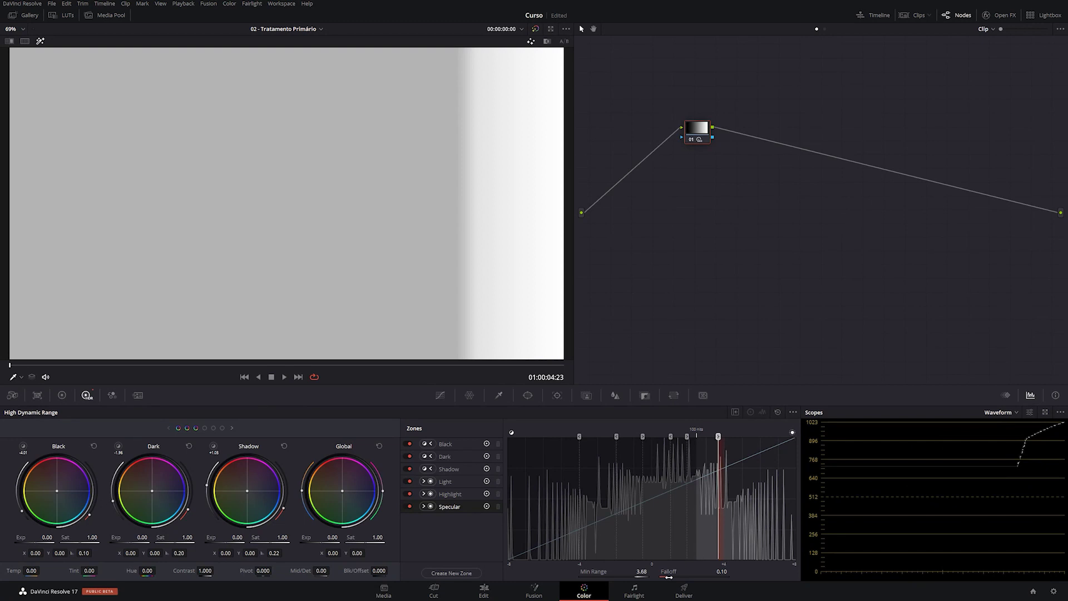
left_click_drag(686, 584, 685, 585)
- Set the Black zone's Max Range to about -3.80 and widen its falloff to about 0.35
mouse_move(578, 439)
left_mouse_down()
mouse_move(557, 439)
mouse_move(582, 438)
left_mouse_up()
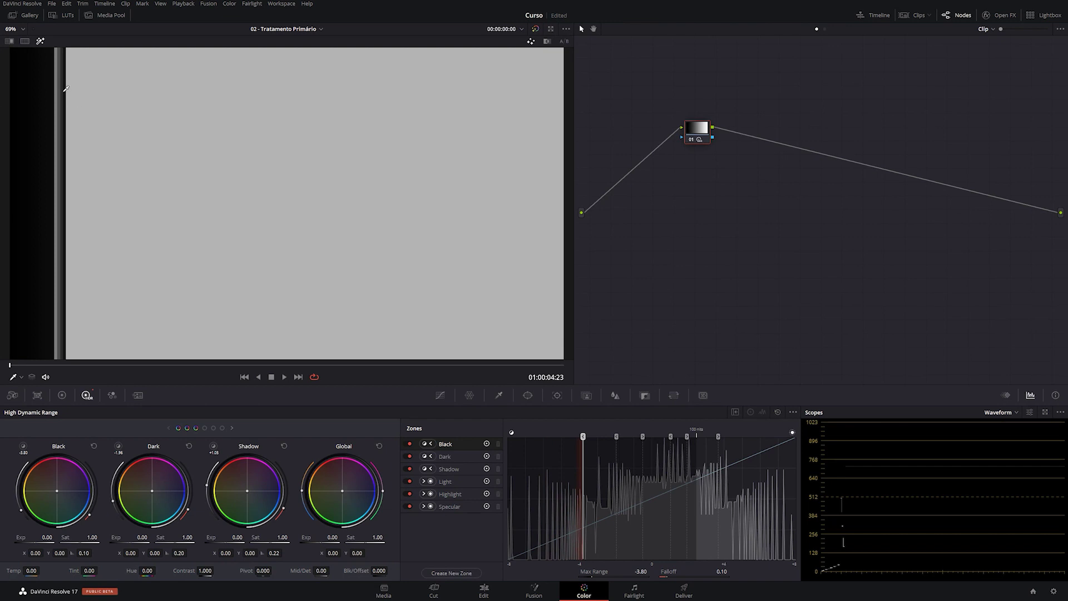
left_click_drag(667, 572, 692, 572)
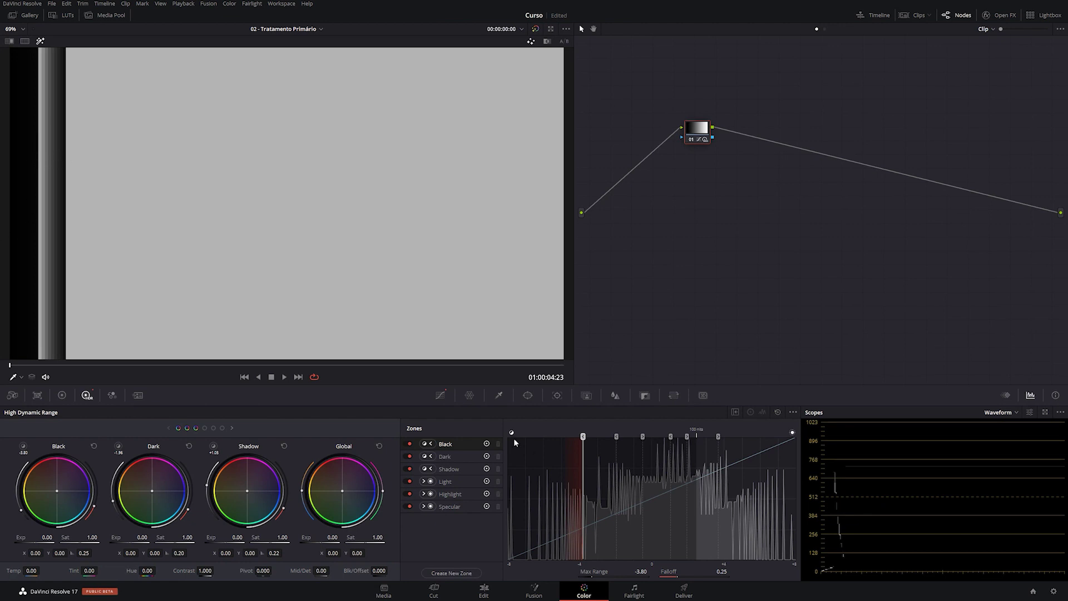
- Compare the Light zone's transition with falloffs of about 0.80 and 0.04, and settle on about 0.15
left_click(643, 437)
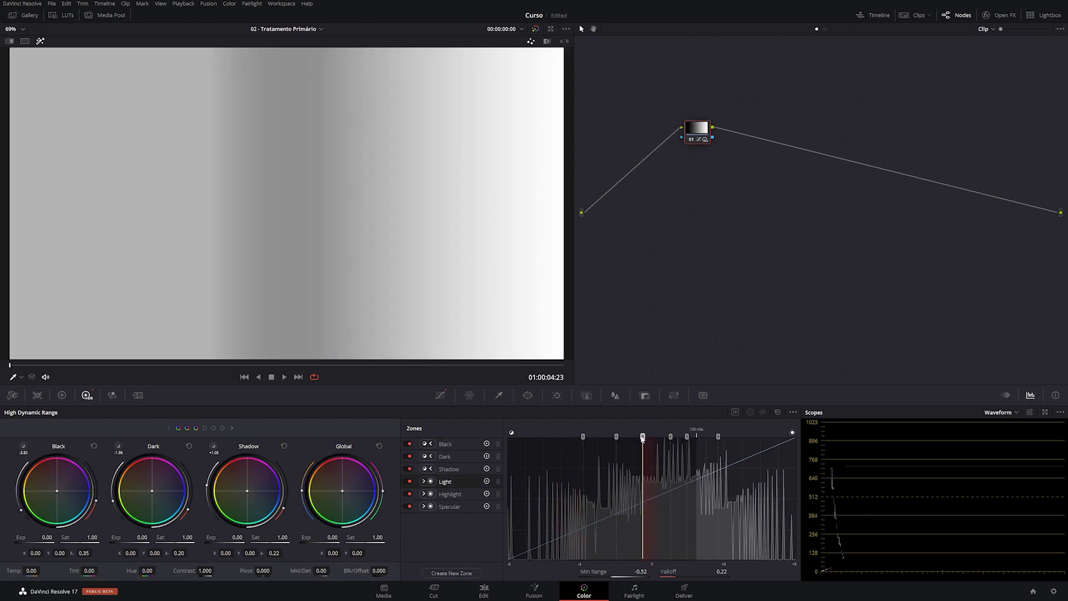
left_click_drag(674, 575, 686, 575)
left_click_drag(571, 433, 570, 432)
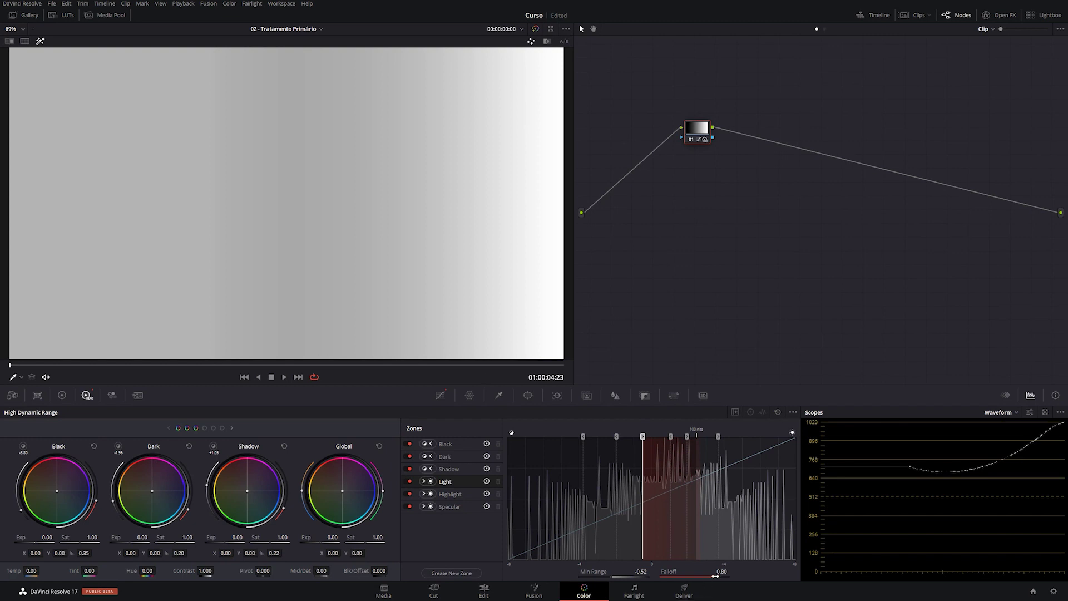
left_click_drag(715, 575, 665, 575)
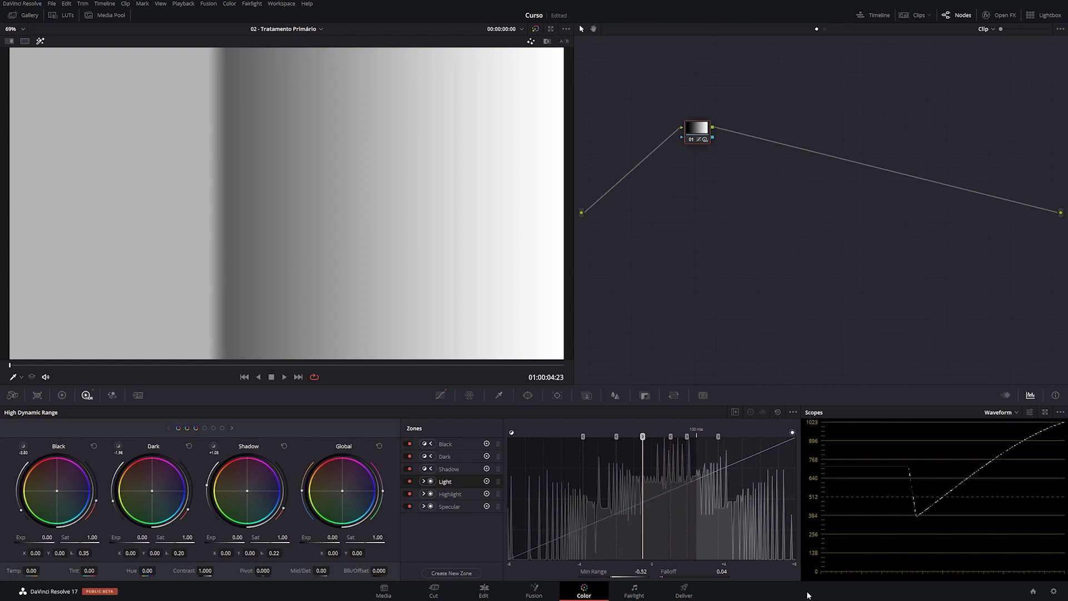
mouse_move(663, 576)
left_mouse_down()
mouse_move(672, 577)
mouse_move(661, 576)
left_mouse_up()
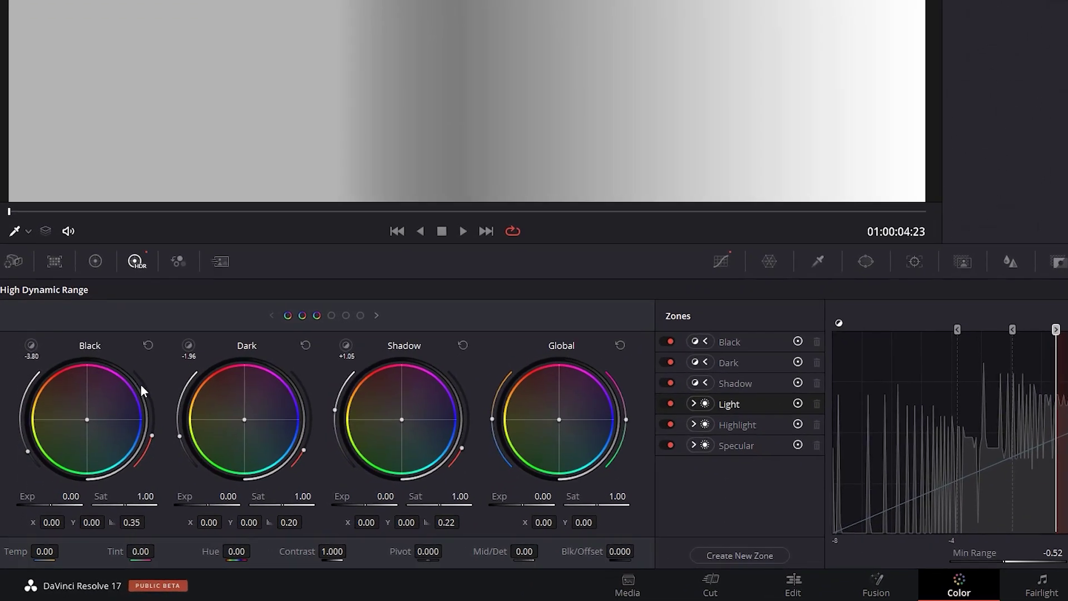
- Adjust the wheel falloffs to about 0.61 for Black, 0.36 for Dark and 0.14 for Shadow
left_click_drag(152, 435, 154, 407)
mouse_move(306, 449)
left_mouse_down()
mouse_move(308, 400)
mouse_move(305, 449)
mouse_move(303, 429)
left_mouse_up()
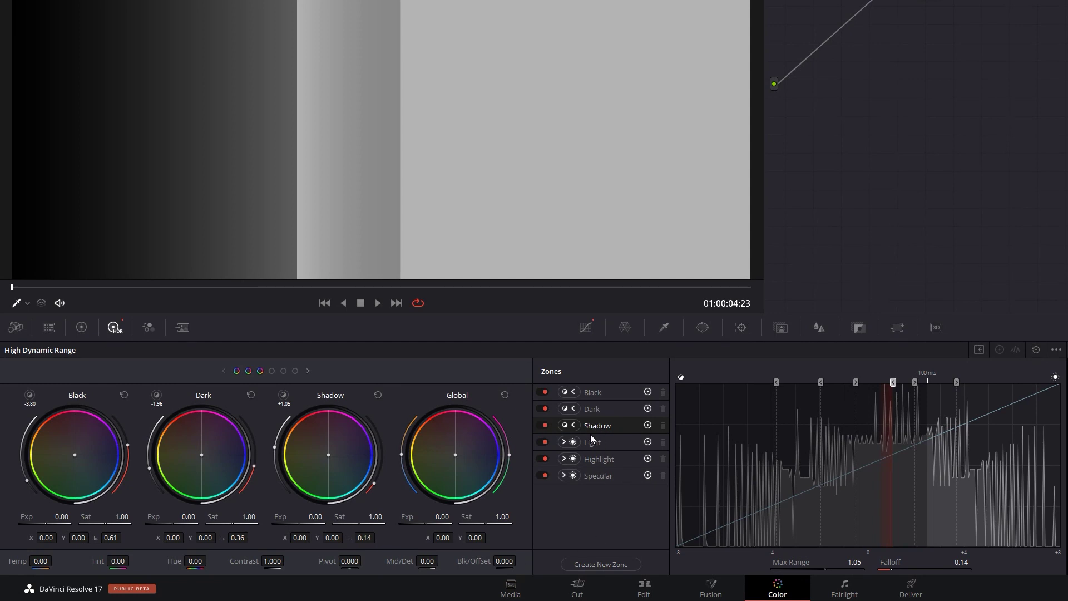
- Disable the Black, Specular and Highlight zones in the zone list
left_click(650, 393)
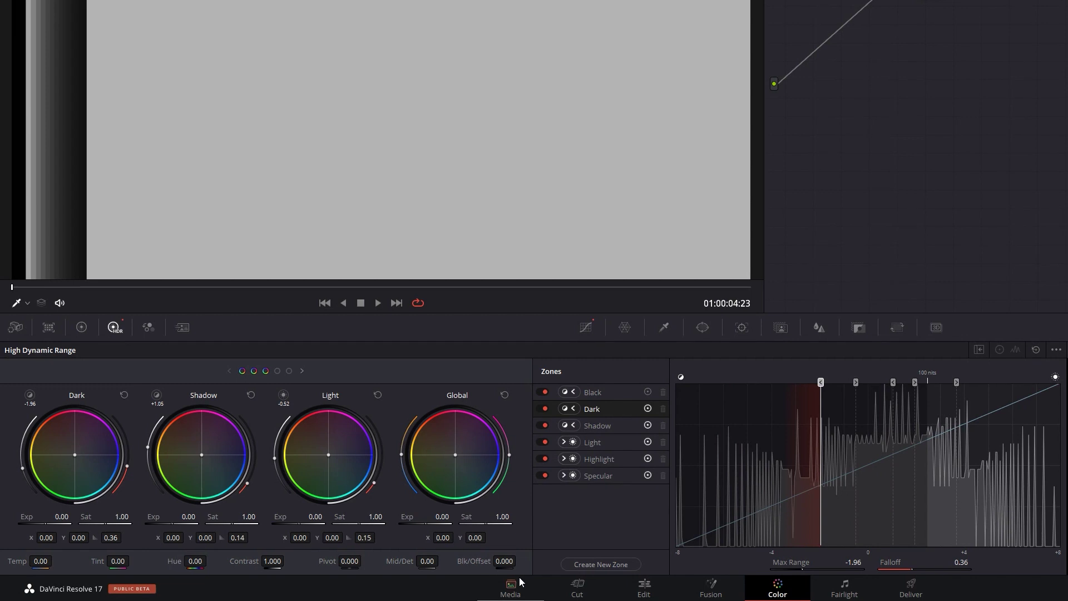
left_click(610, 475)
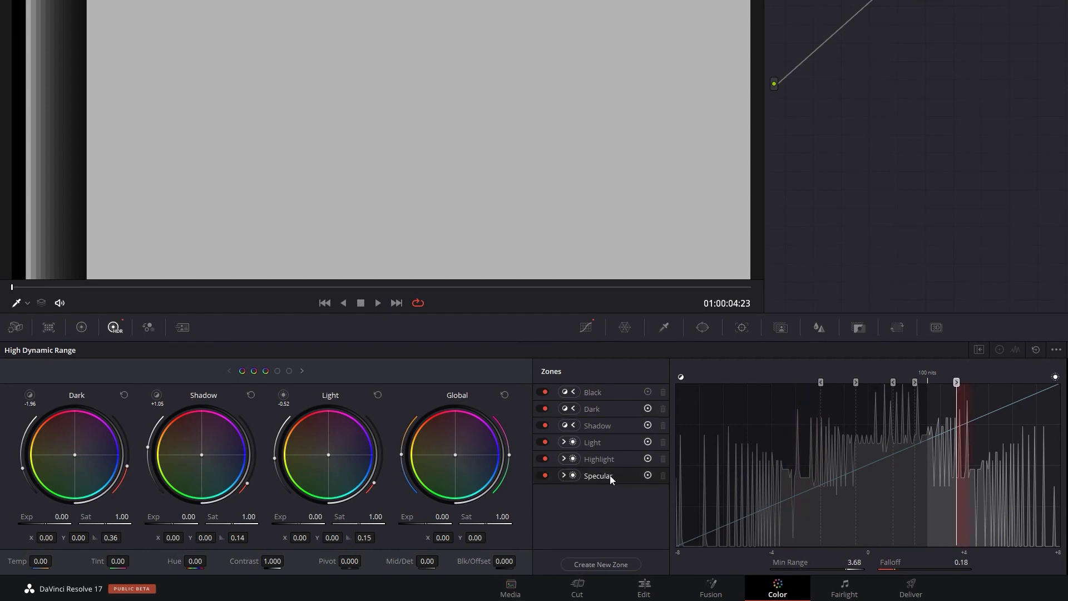
left_click(649, 476)
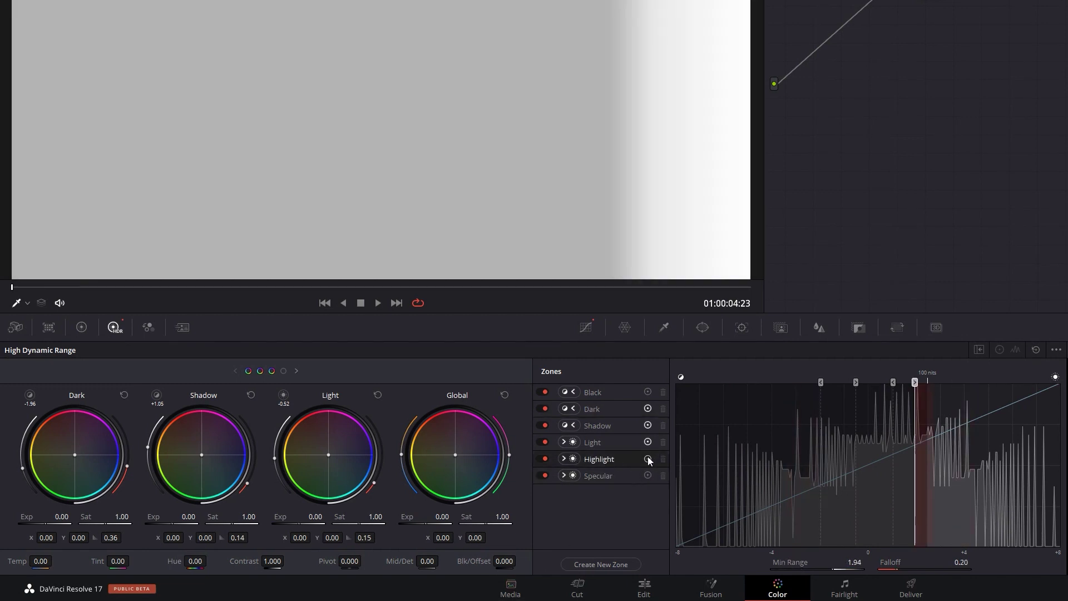
left_click(648, 459)
- Move the remaining zone boundaries to about -3.49 for Dark, -1.05 for Light and 2.39 for Shadow
left_click_drag(822, 383, 925, 383)
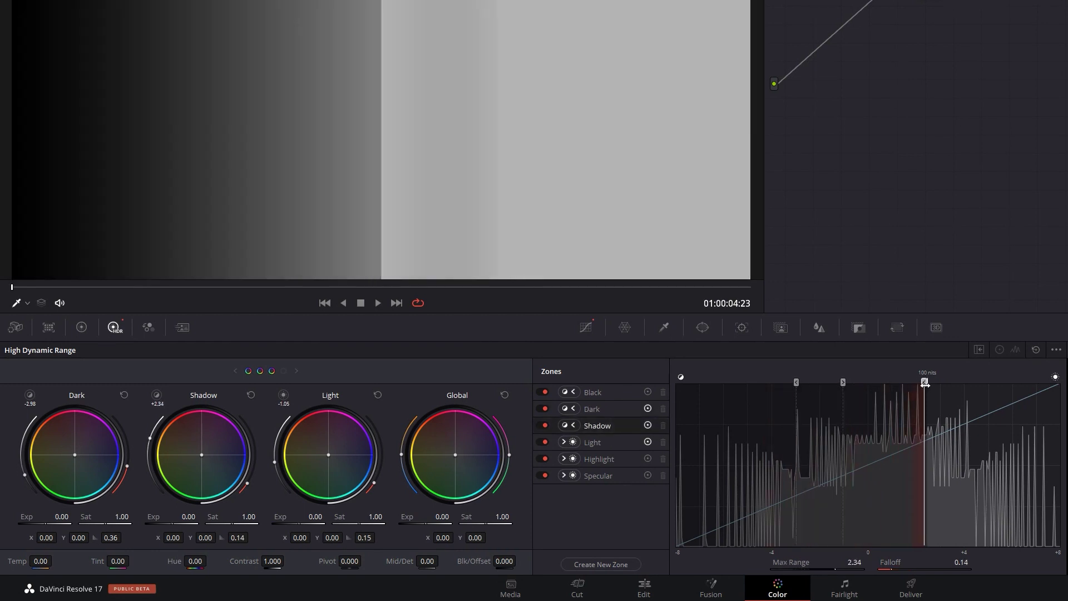
left_click_drag(792, 388, 786, 384)
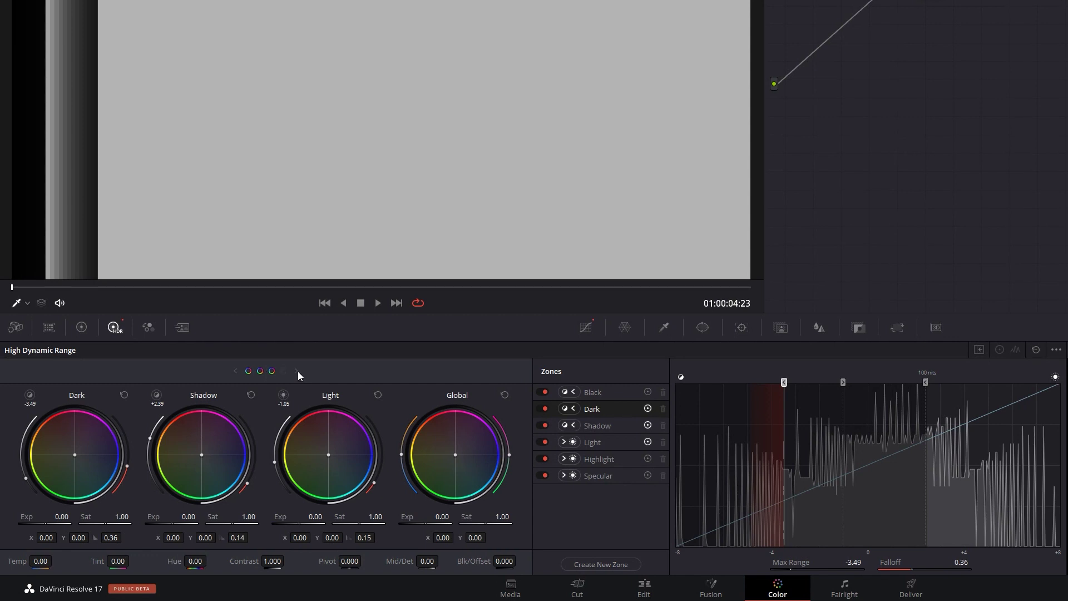
- Re-enable the Highlight, Black and Specular zones in the zone list
left_click(648, 458)
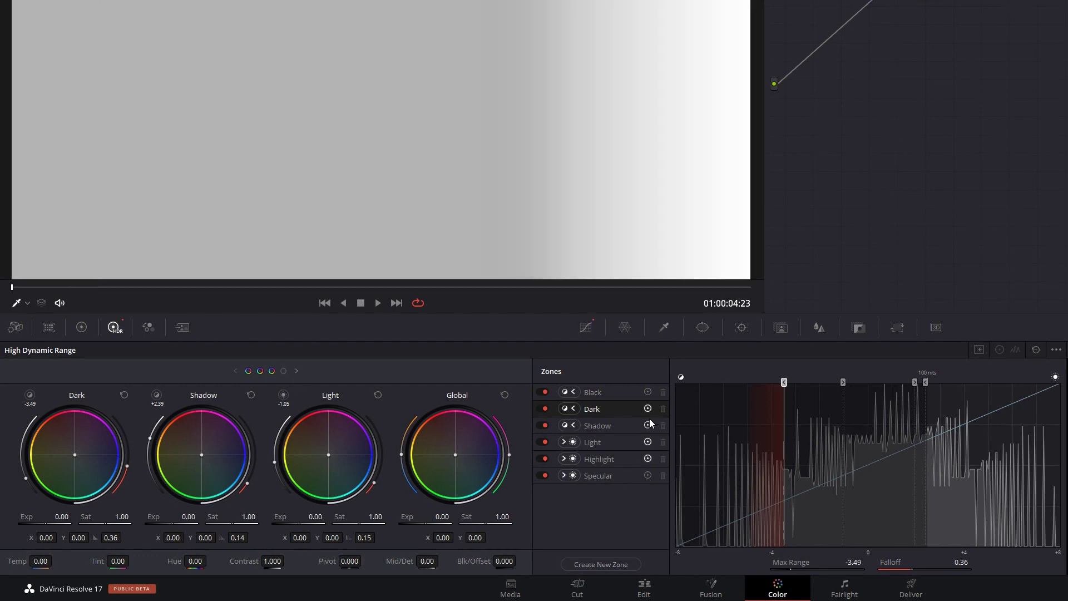
left_click(648, 392)
left_click(648, 475)
left_click(544, 425)
- Page through the zone color wheels up to the last bank and return to the first one
left_click(272, 370)
left_click(283, 371)
left_click(294, 370)
left_click(260, 371)
left_click(248, 370)
left_click(238, 370)
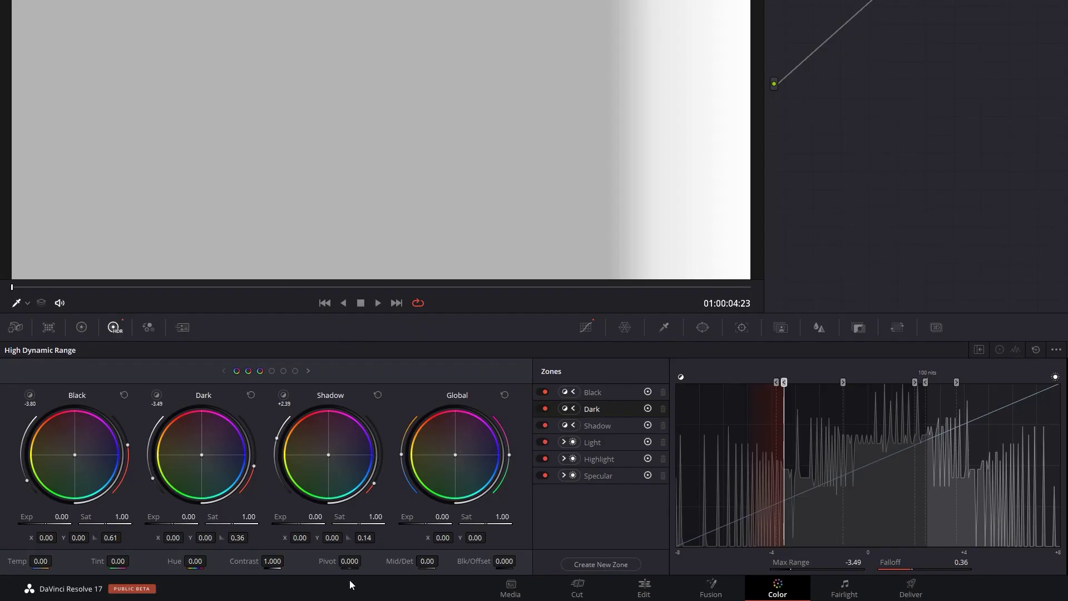
- Begin a new custom zone of the light type and name it Céu
left_click(601, 564)
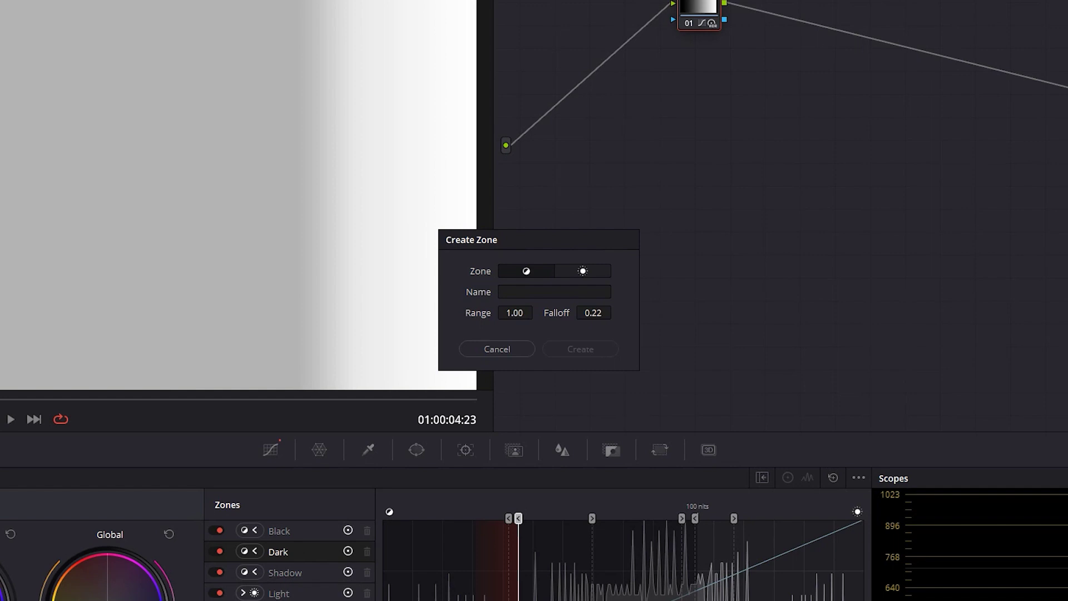
left_click(583, 271)
left_click(535, 295)
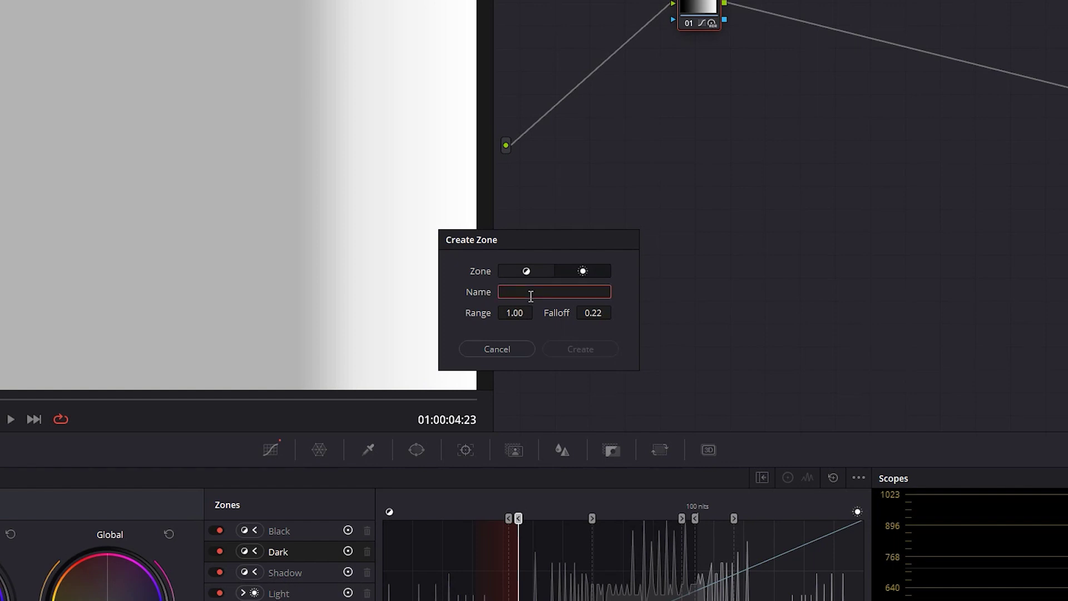
type("Céu")
- Create the Céu zone with a range of 2 and a falloff of 0.27, and select it with its wheel shown
left_click(514, 312)
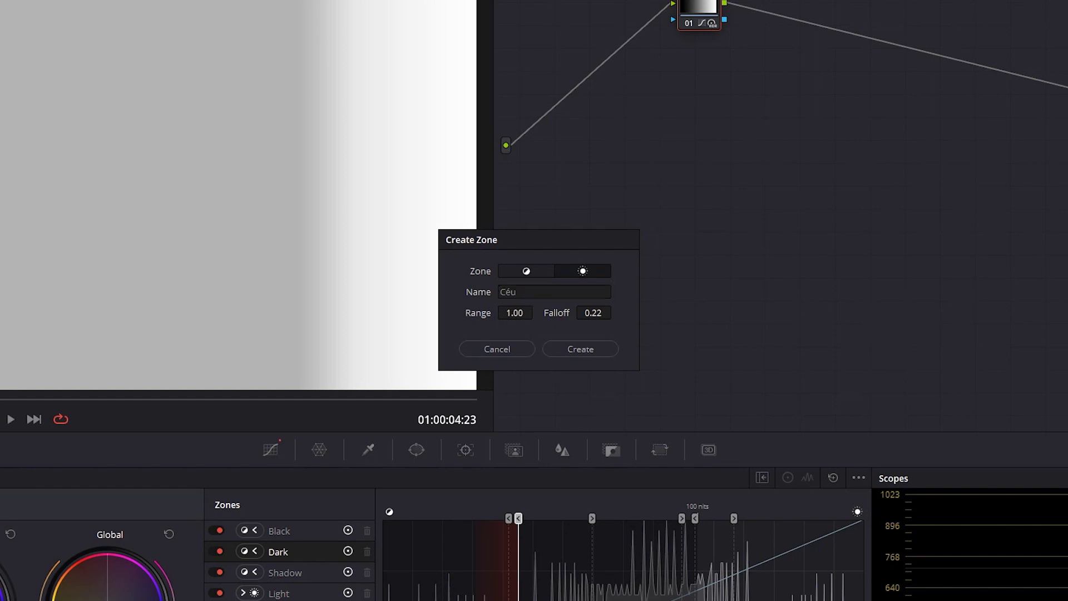
double_click(515, 313)
type("2")
key("Return")
left_click_drag(593, 312, 593, 313)
left_click(583, 349)
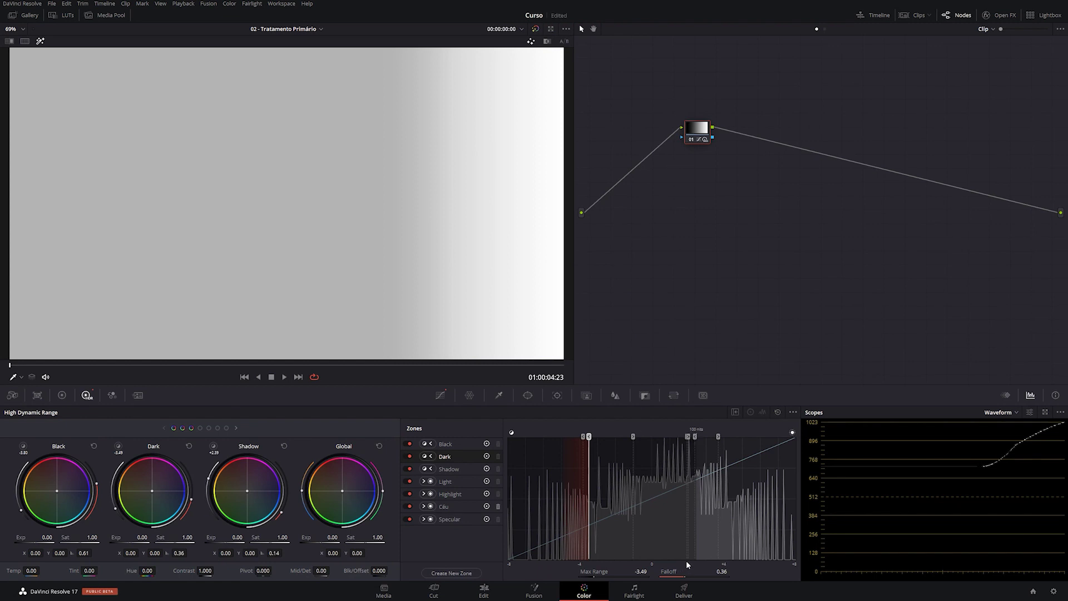
left_click(227, 428)
left_click(447, 507)
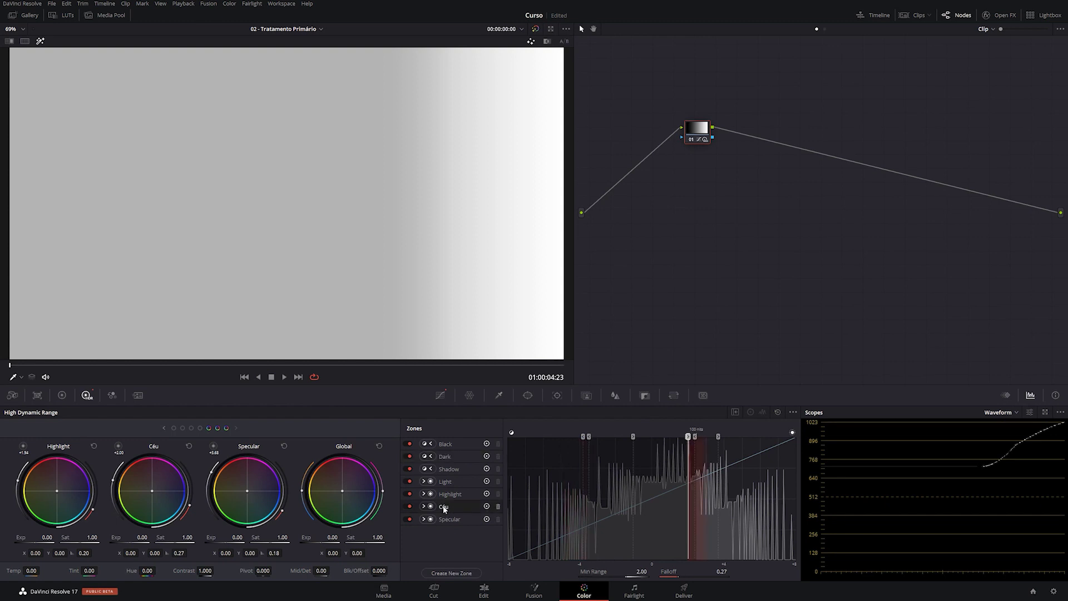
- Delete the custom Céu zone and turn off the viewer's highlight display
left_click(498, 506)
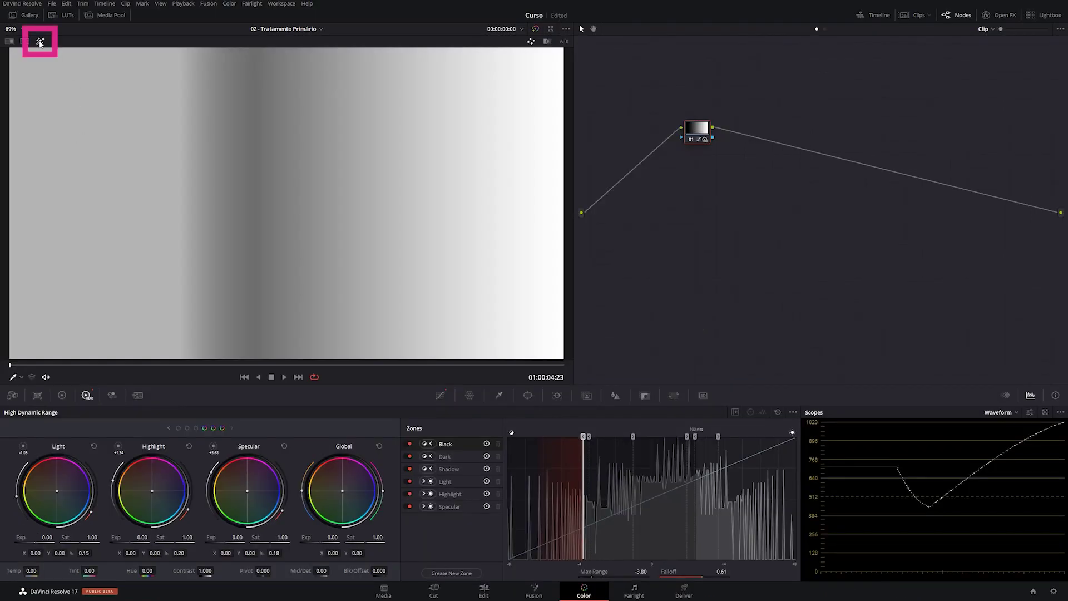
left_click(41, 42)
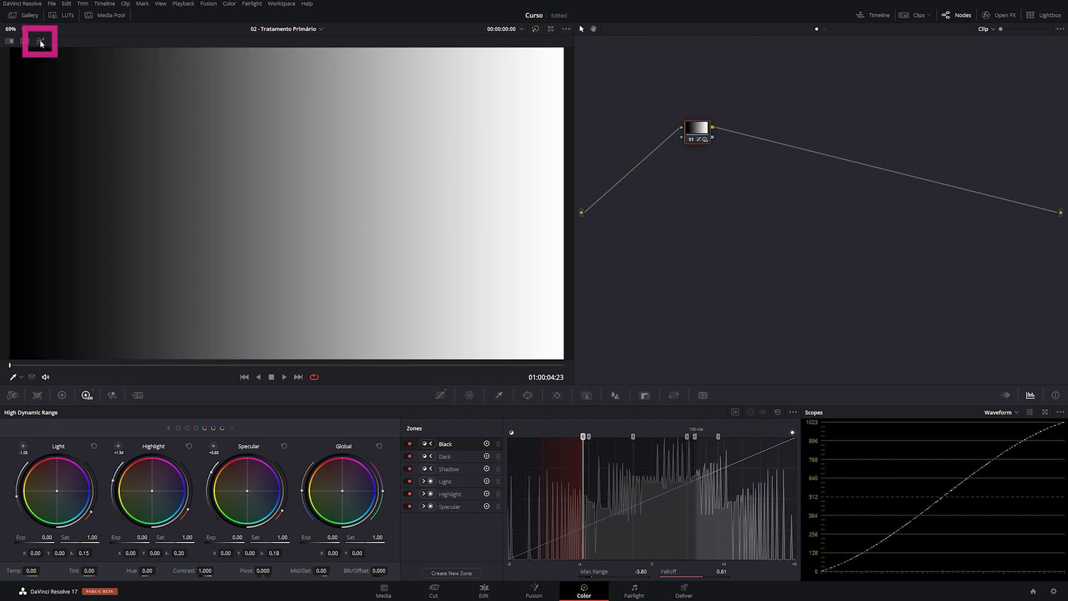
- Disable the Black, Specular and Highlight zones in the zone list
left_click(487, 444)
left_click(486, 506)
left_click(486, 494)
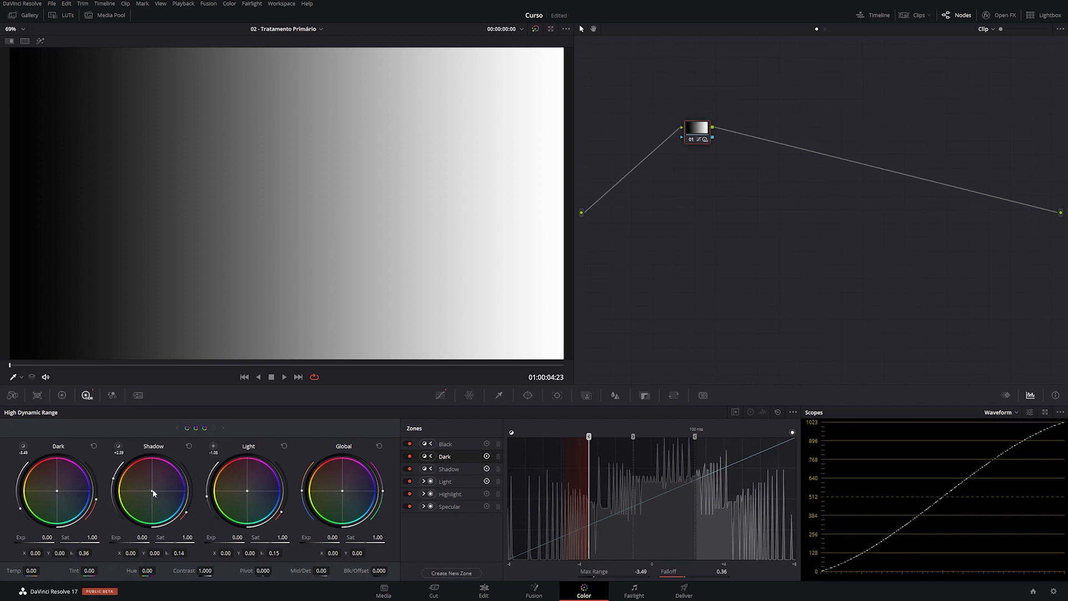
- Tint the Shadow zone teal at X 0.05, Y -0.09, and set its max range to 2.78 with a falloff of 0.40
left_click_drag(151, 489, 165, 491)
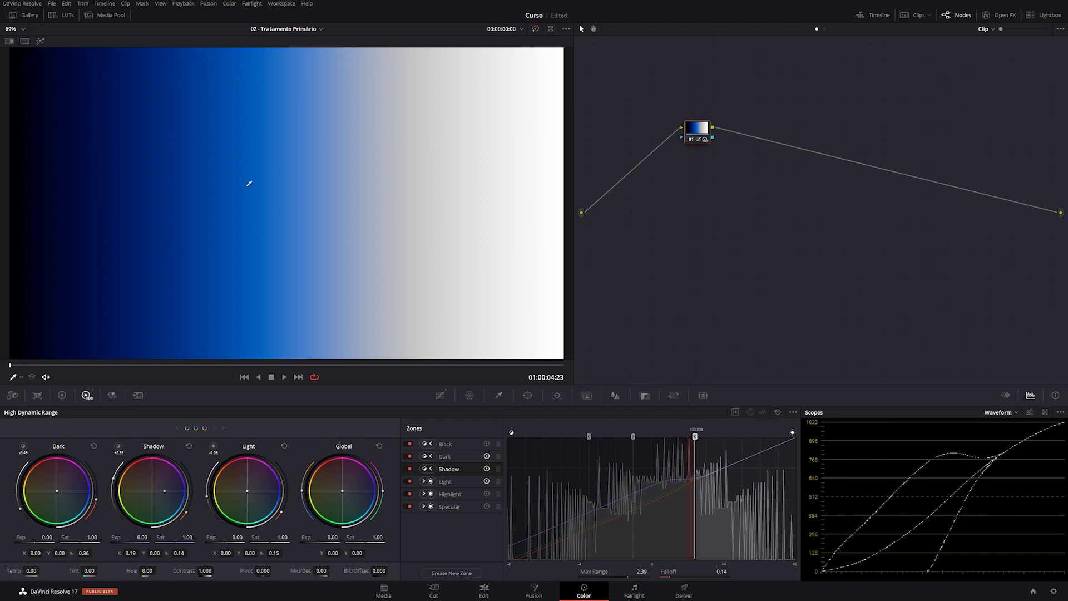
mouse_move(165, 496)
left_mouse_down()
mouse_move(140, 494)
mouse_move(156, 500)
left_mouse_up()
left_click_drag(694, 436, 670, 441)
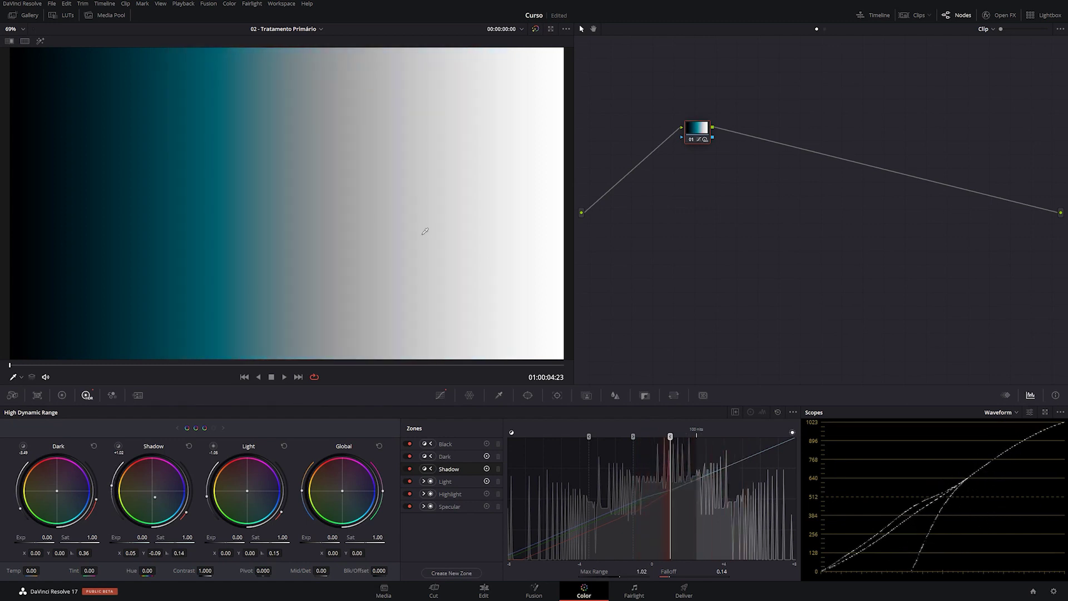
mouse_move(671, 436)
left_mouse_down()
mouse_move(639, 437)
mouse_move(709, 437)
mouse_move(661, 436)
mouse_move(676, 435)
left_mouse_up()
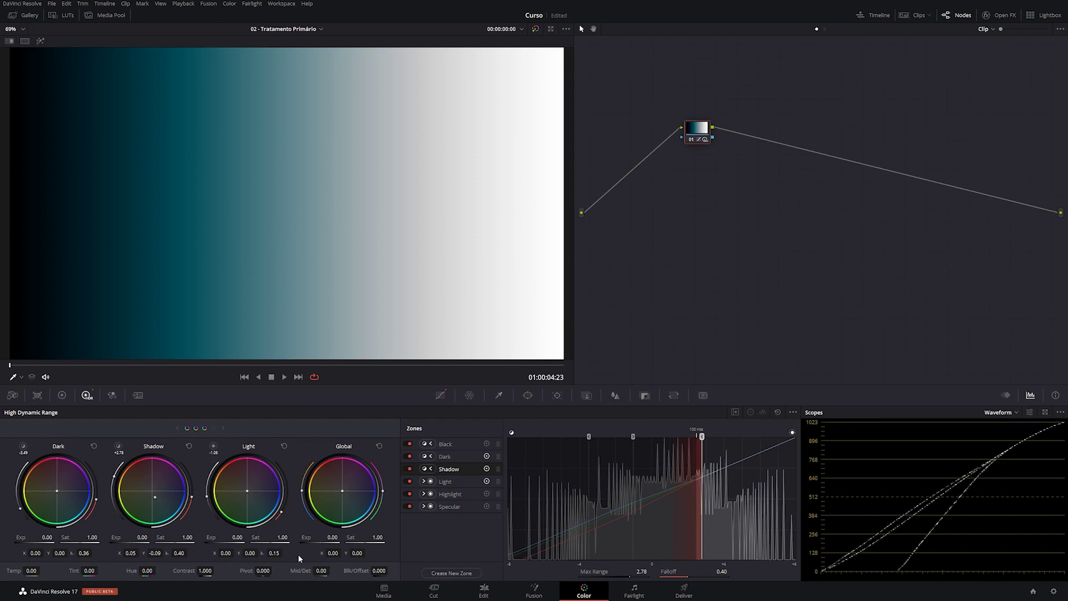
- Shift the Shadow zone's tint to blue at X 0.11, Y -0.01, with exposure -0.77 and saturation 1.06
left_click_drag(163, 499, 167, 494)
mouse_move(129, 543)
left_mouse_down()
mouse_move(106, 542)
mouse_move(151, 542)
mouse_move(131, 543)
left_mouse_up()
mouse_move(187, 538)
left_mouse_down()
mouse_move(161, 537)
mouse_move(200, 538)
mouse_move(168, 538)
left_mouse_up()
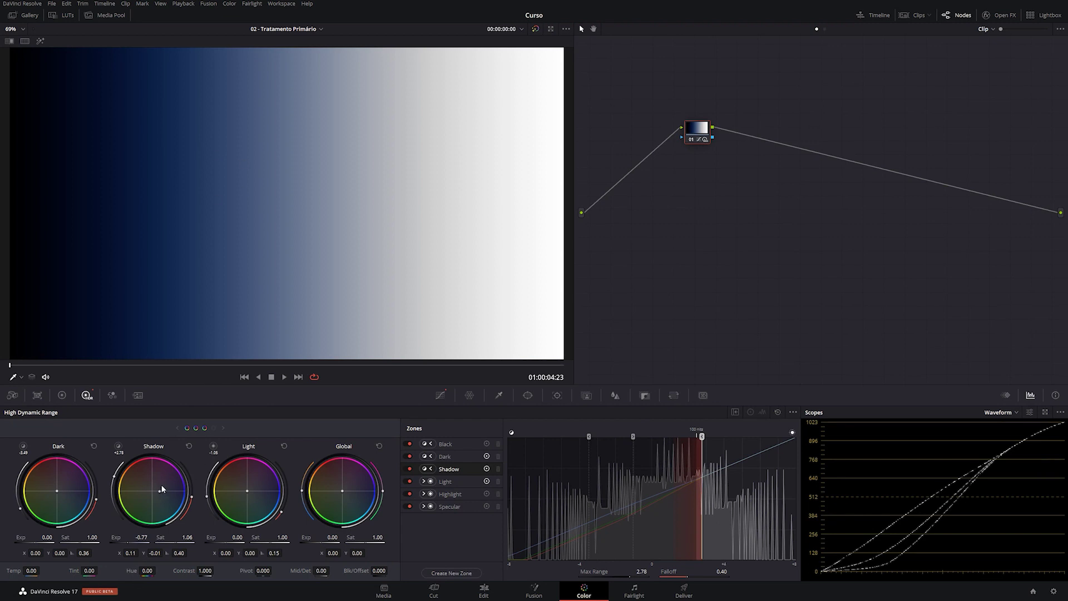
- Move the Shadow zone's tint to orange-red at X -0.12, Y 0.23, and set its falloff to 0.43
left_click_drag(159, 490, 141, 476)
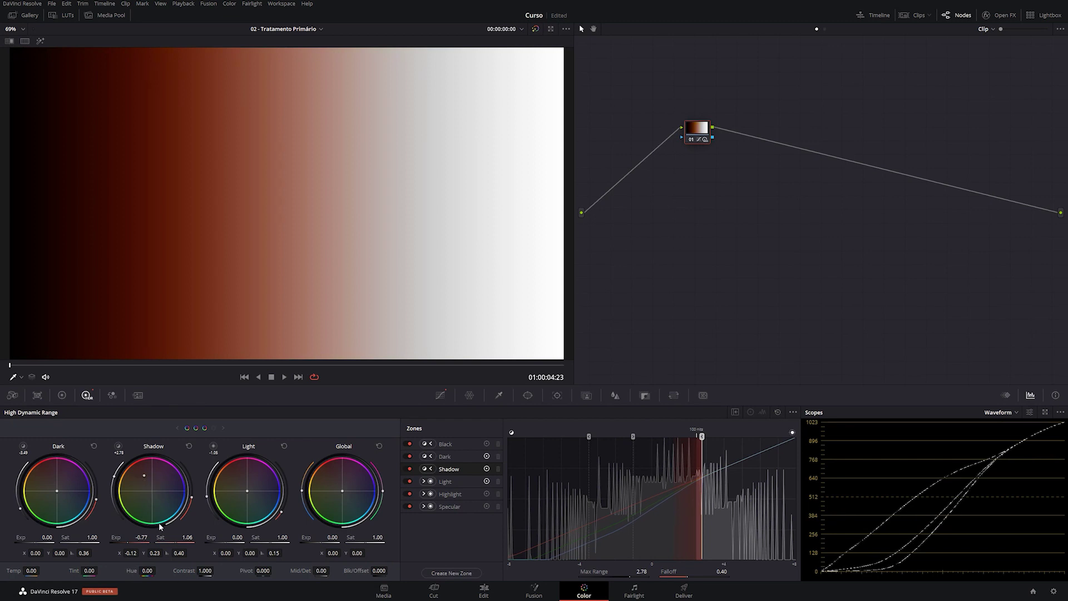
left_click_drag(168, 553, 156, 553)
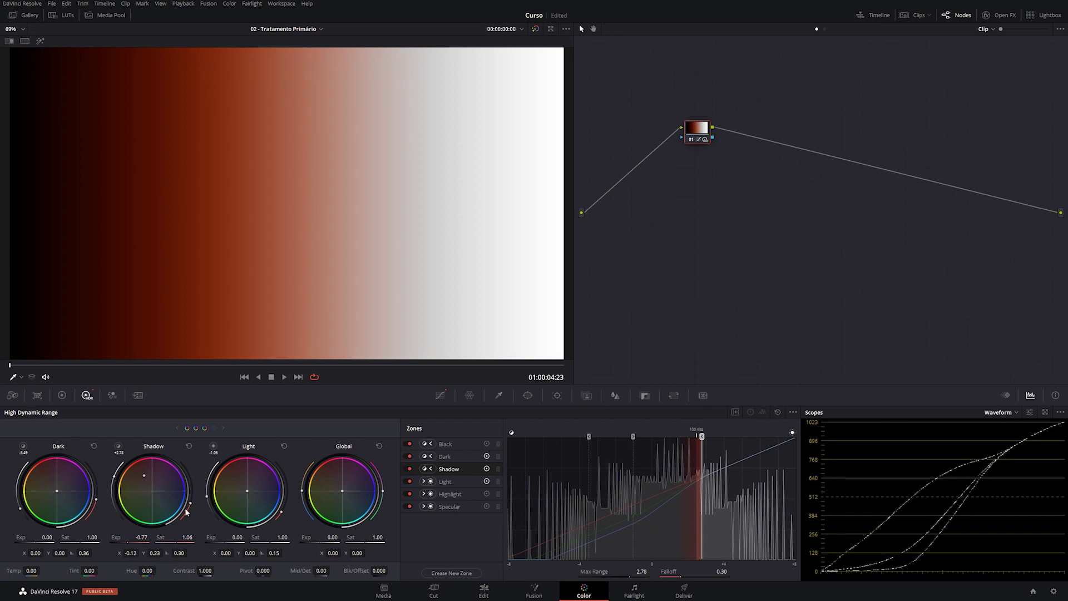
left_click_drag(191, 503, 192, 498)
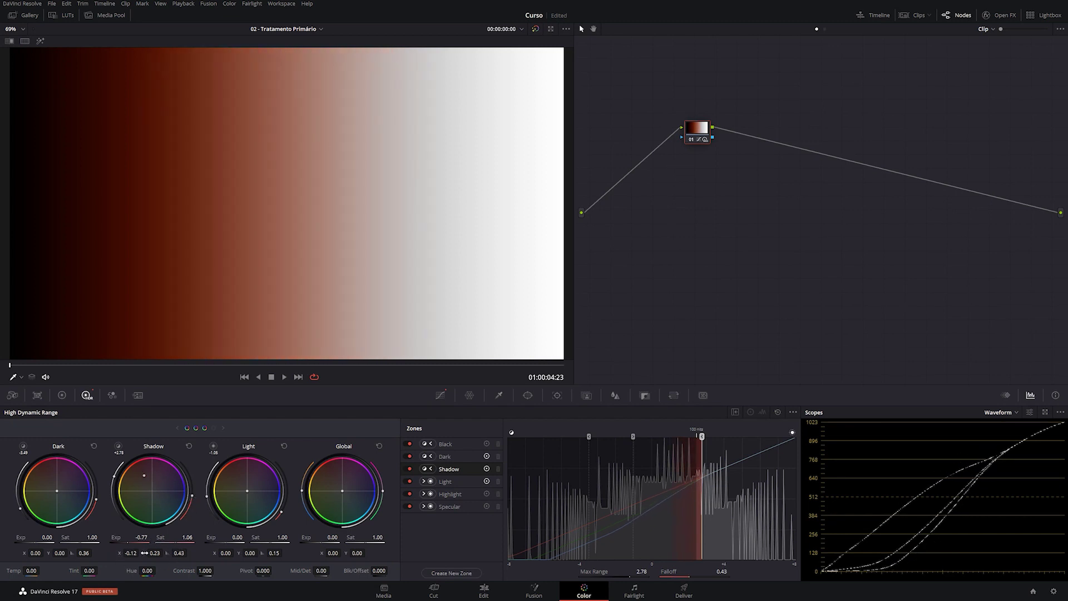
- Display the wheel values as angle and strength, and rotate the Shadow zone's tint to blue at an angle of about 235
left_click(793, 413)
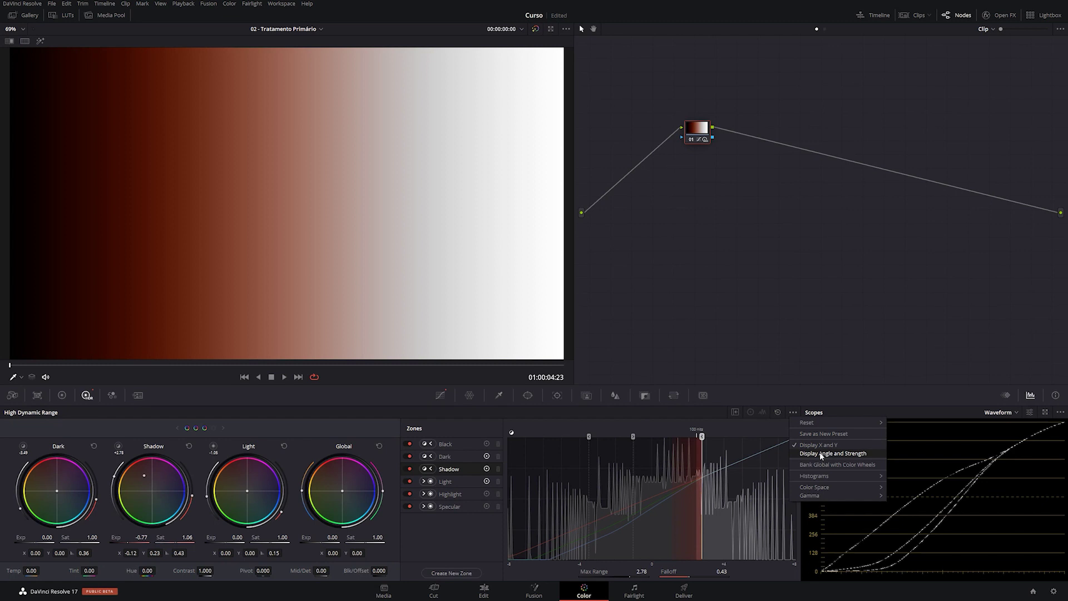
left_click(858, 454)
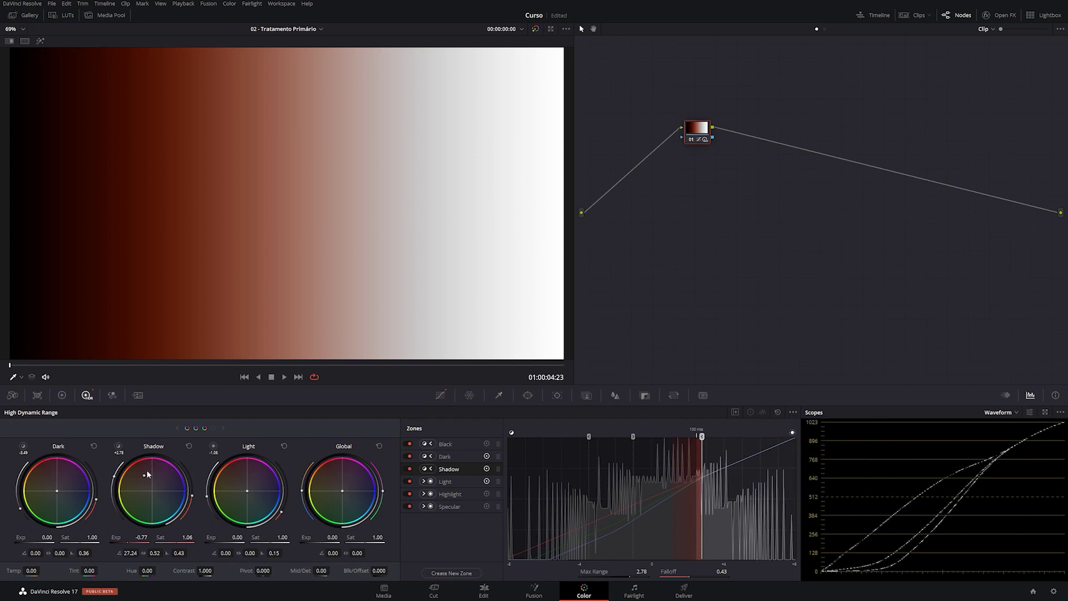
mouse_move(130, 553)
left_mouse_down()
mouse_move(189, 554)
mouse_move(138, 555)
mouse_move(149, 558)
left_mouse_up()
left_click_drag(135, 503, 167, 503)
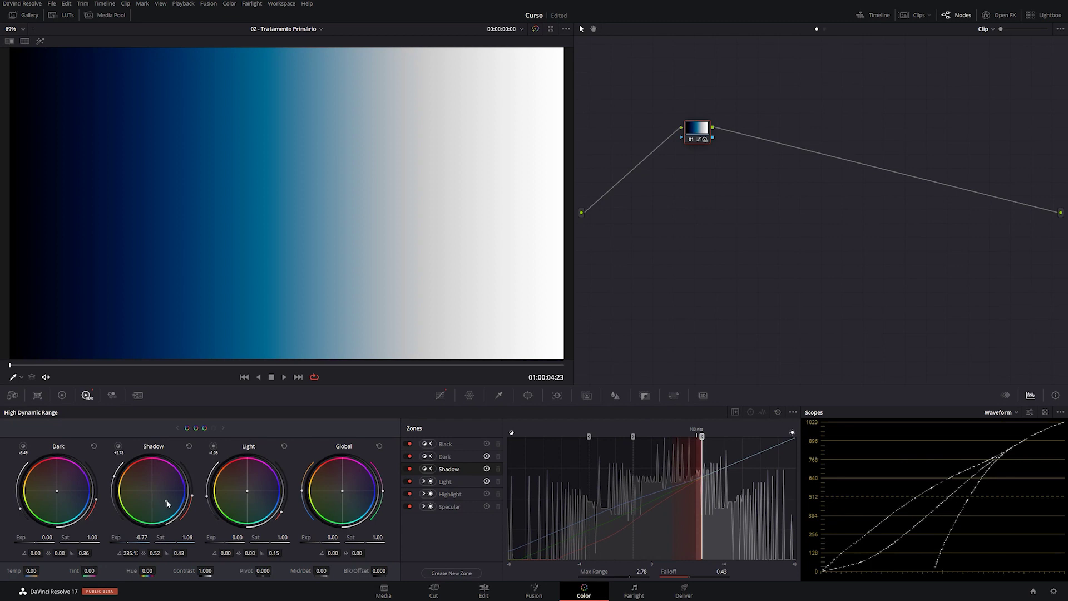
- Set the Shadow zone's color angle to 0, and try its tint at yellow and other positions around the wheel
left_click_drag(133, 552, 125, 553)
left_click(127, 552)
type("0")
key("Return")
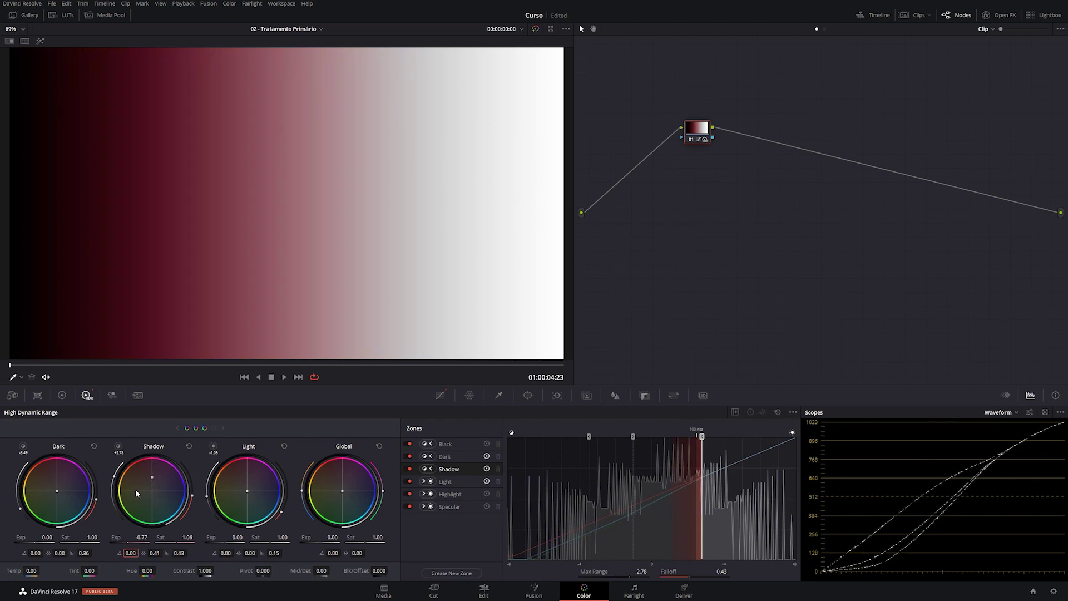
left_click(129, 554)
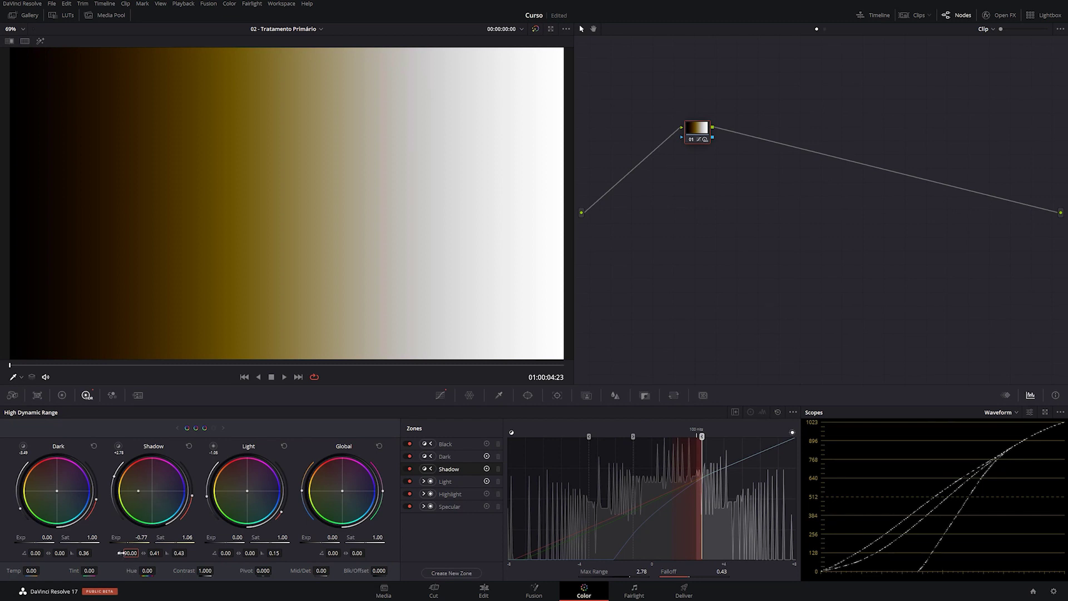
left_click_drag(140, 494, 143, 479)
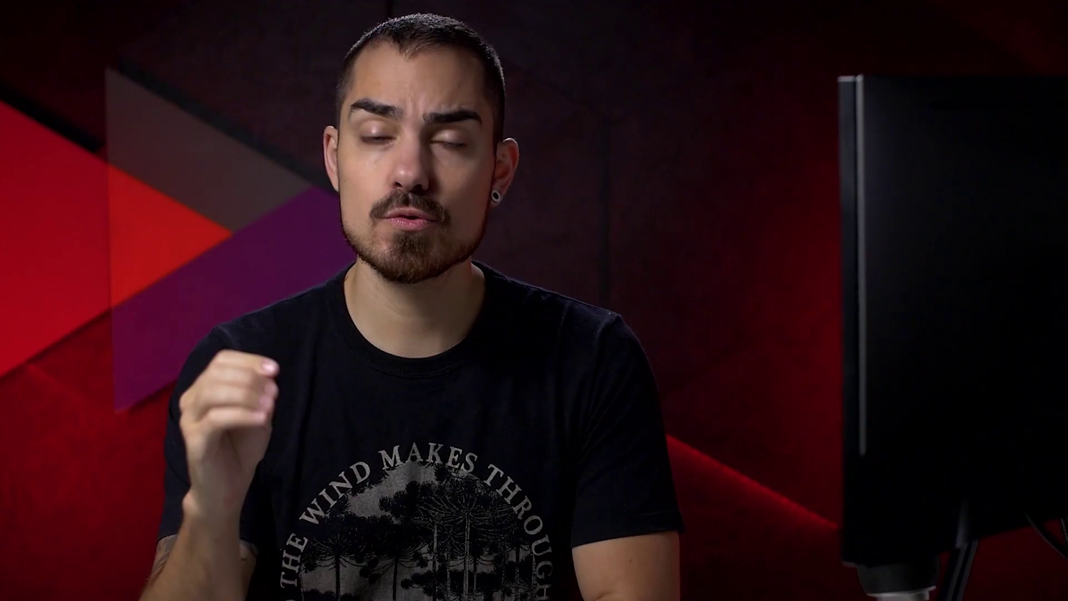
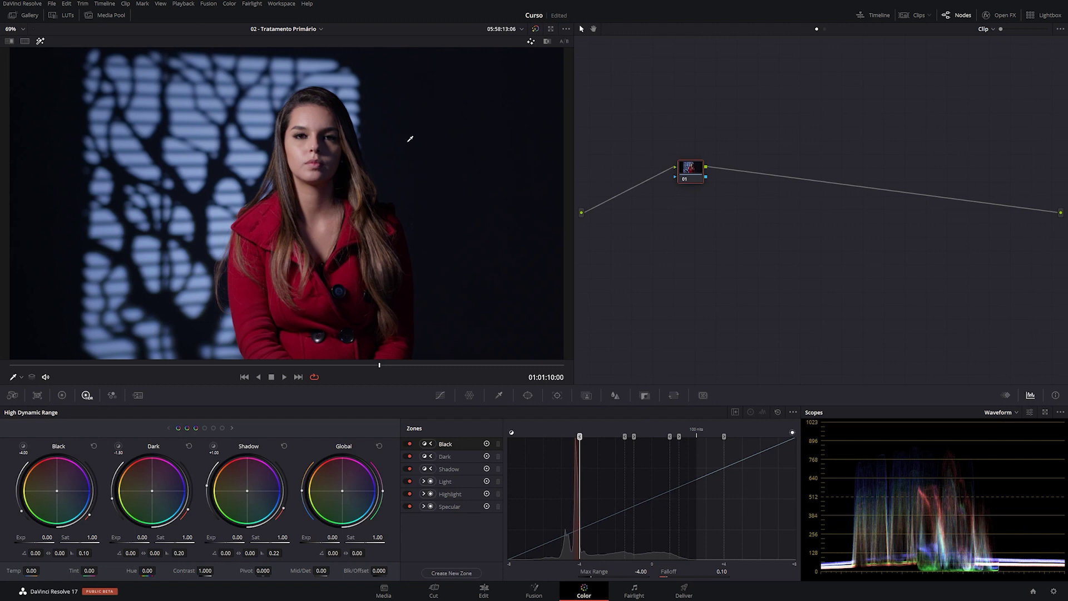
- On the portrait clip, try Highlight's min range at 1.98 and disable the Specular and Highlight zones
scroll(410, 139, "up", 6)
scroll(364, 287, "up", 2)
left_click_drag(363, 303, 345, 178)
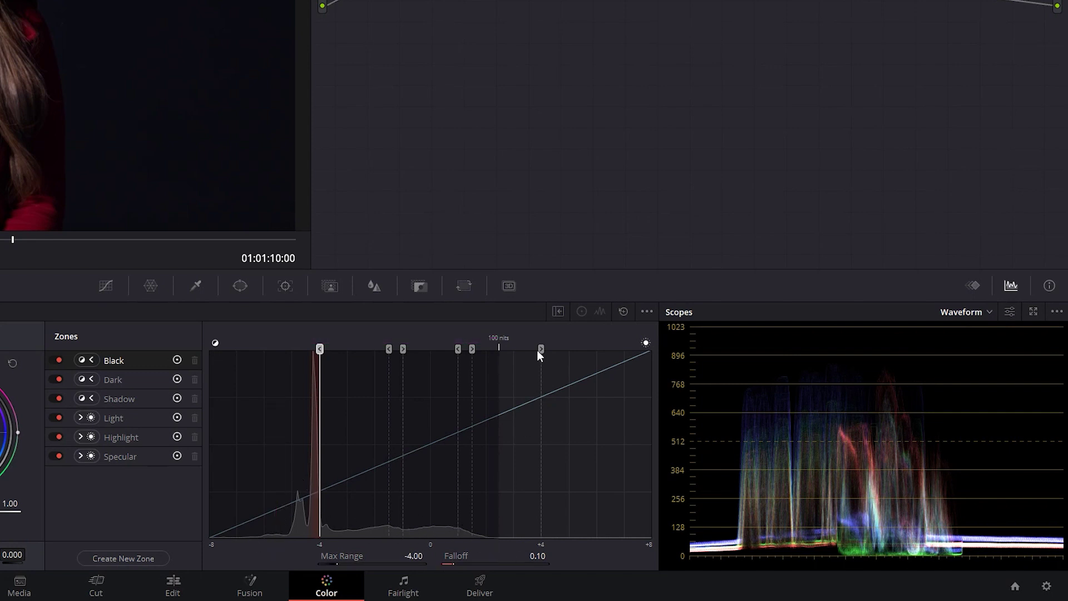
left_click_drag(540, 350, 546, 350)
left_click(176, 456)
left_click_drag(472, 349, 485, 349)
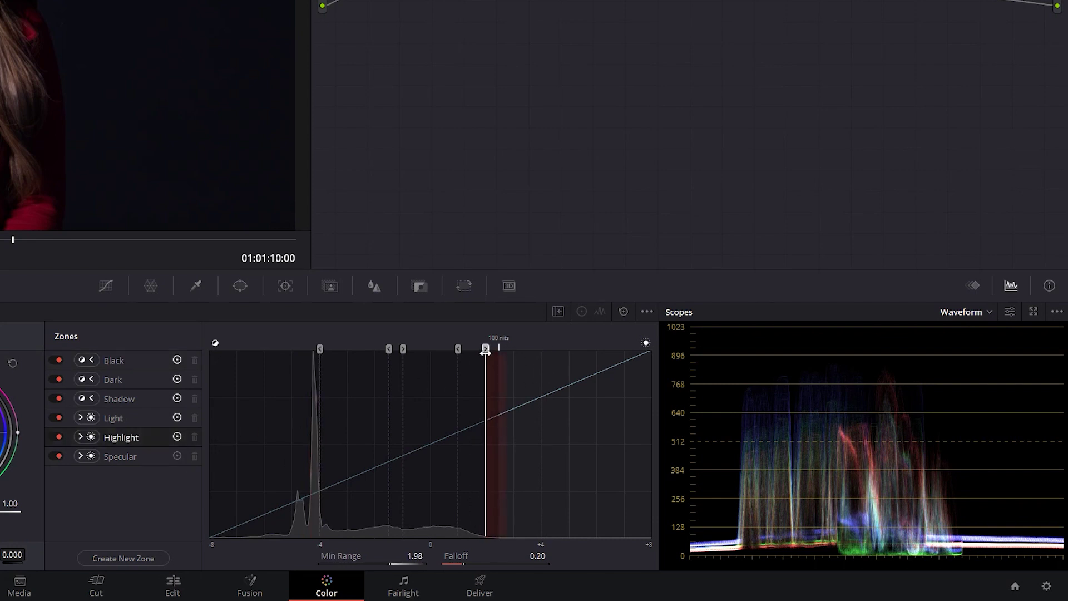
left_click(177, 437)
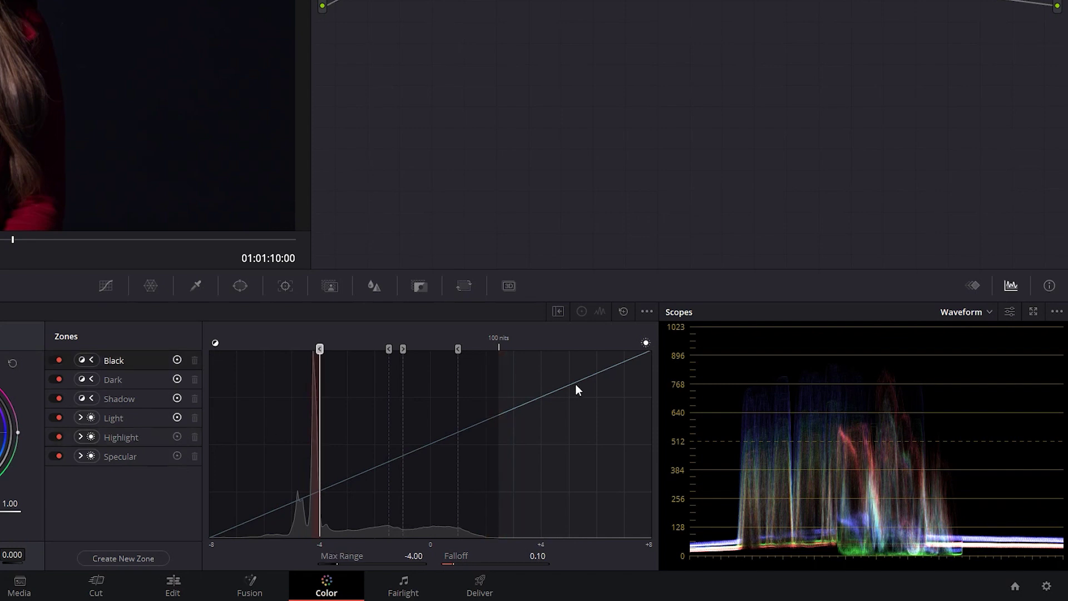
- With the viewer's highlight display on, lower the Light zone's min range and set Black's max range to -3.98 and falloff to 0.14
mouse_move(458, 349)
left_mouse_down()
mouse_move(369, 349)
mouse_move(446, 354)
left_mouse_up()
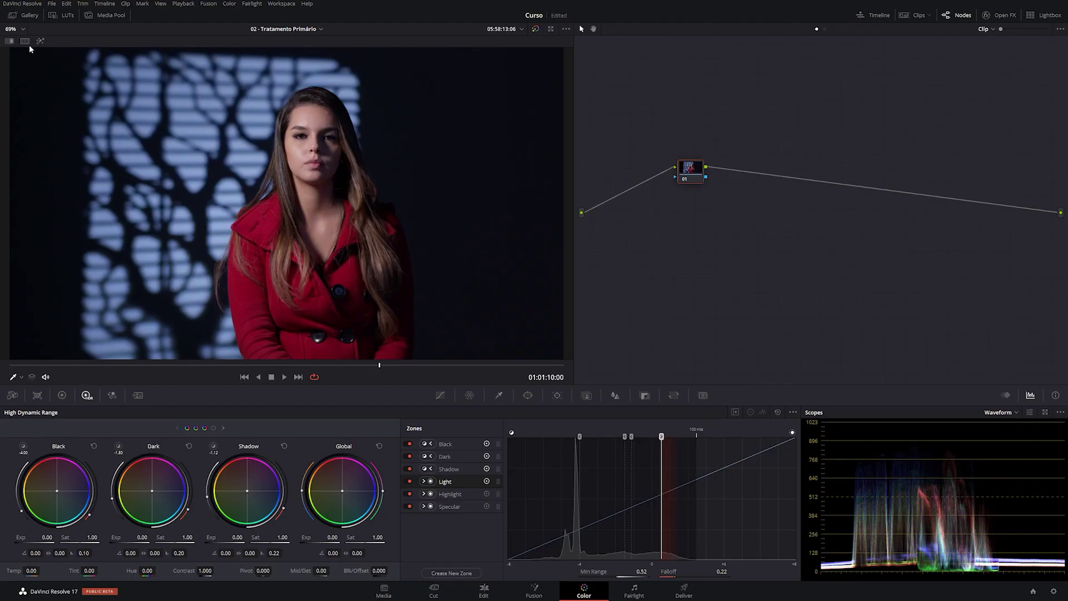
left_click(40, 41)
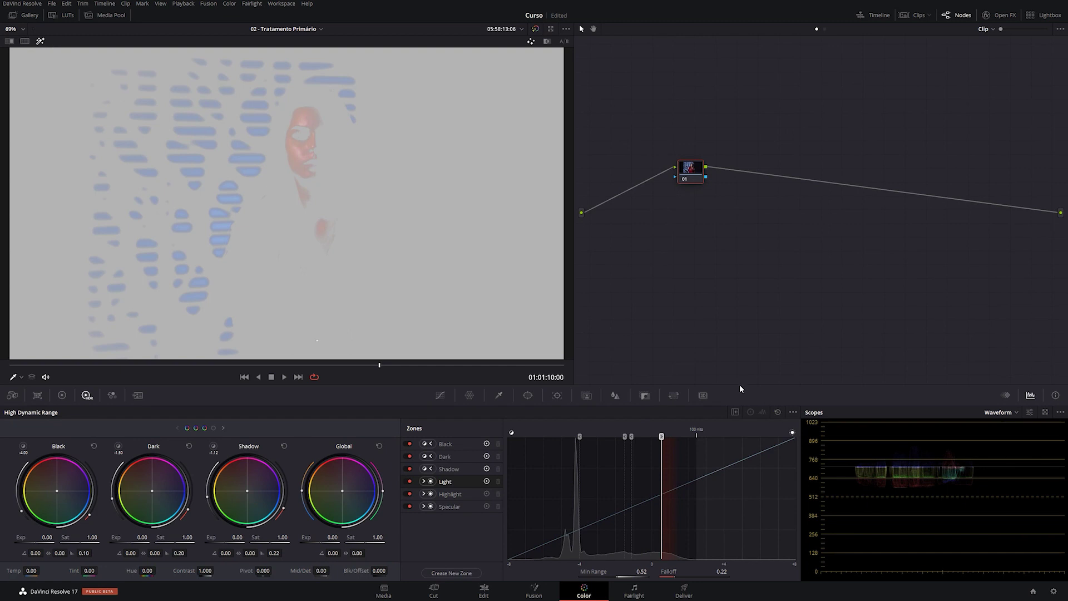
left_click_drag(662, 437, 581, 439)
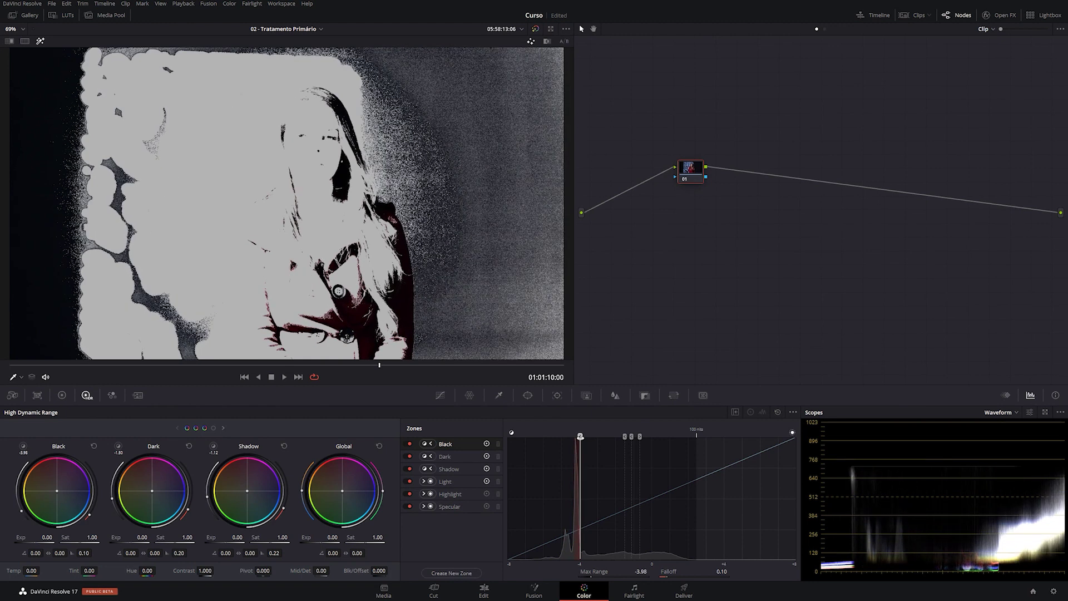
left_click_drag(721, 572, 730, 571)
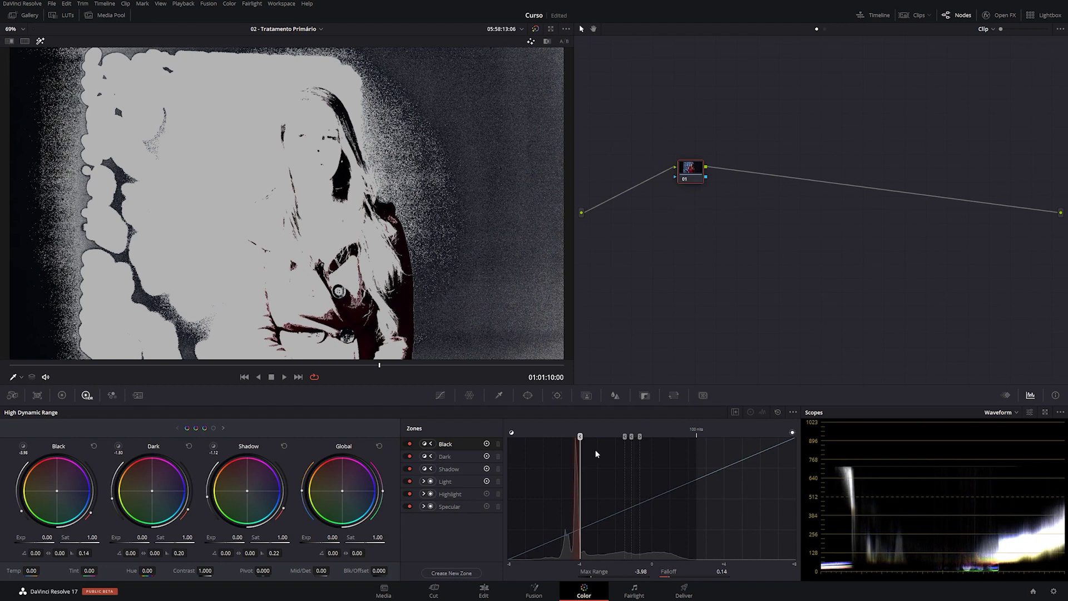
- Set Dark's max range to -2.82 and Shadow's to -1.26 with falloff 0.25, and turn off the viewer's highlight display
mouse_move(625, 437)
left_mouse_down()
mouse_move(596, 437)
mouse_move(630, 442)
left_mouse_up()
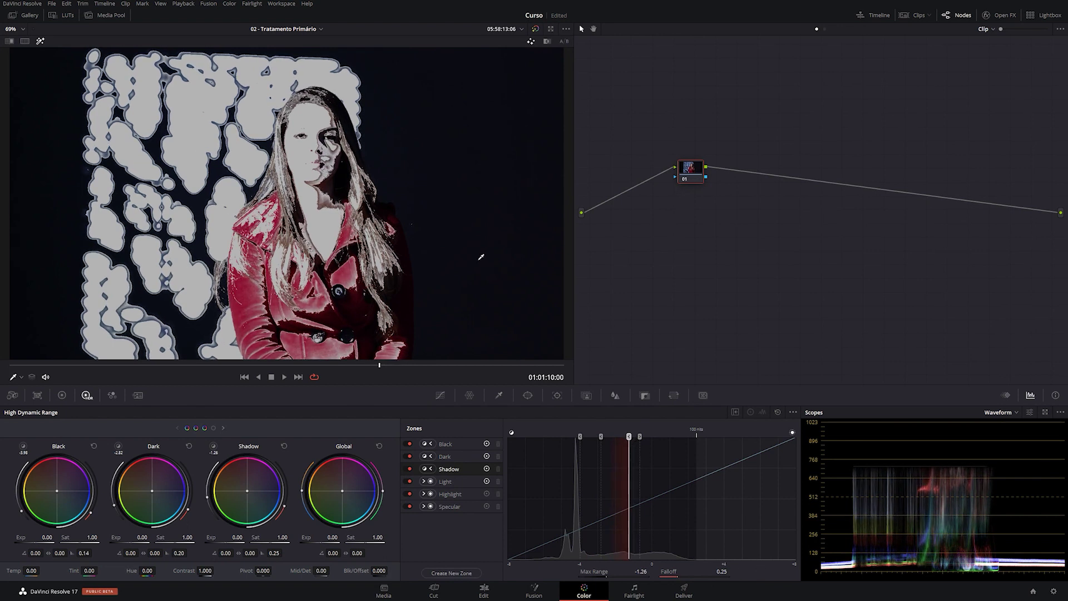
left_click(40, 41)
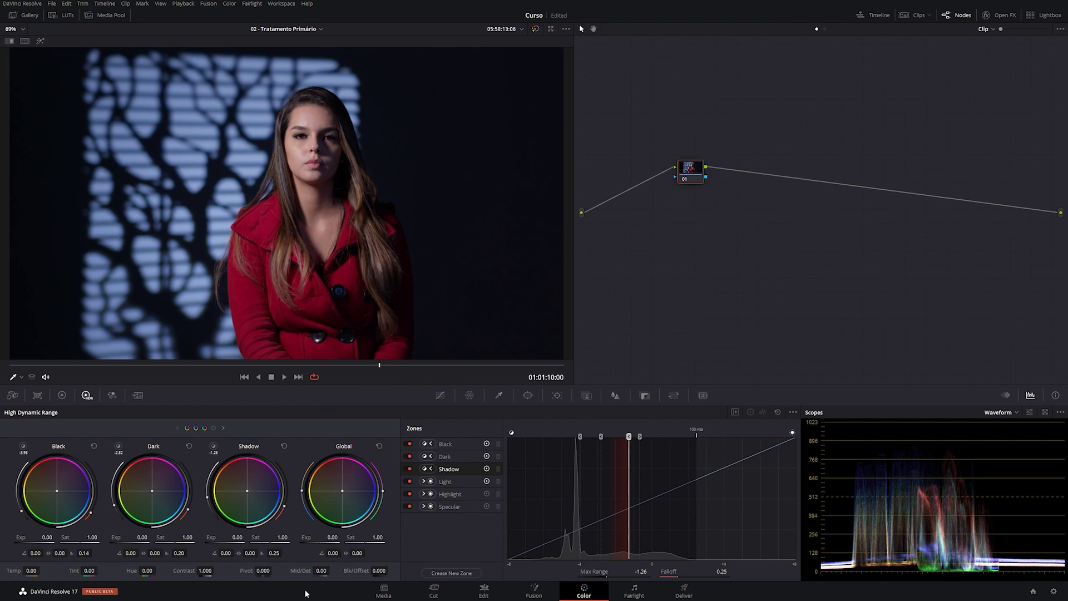
- Try the global black offset at -0.475 and settle on -0.085
left_click_drag(360, 573, 228, 574)
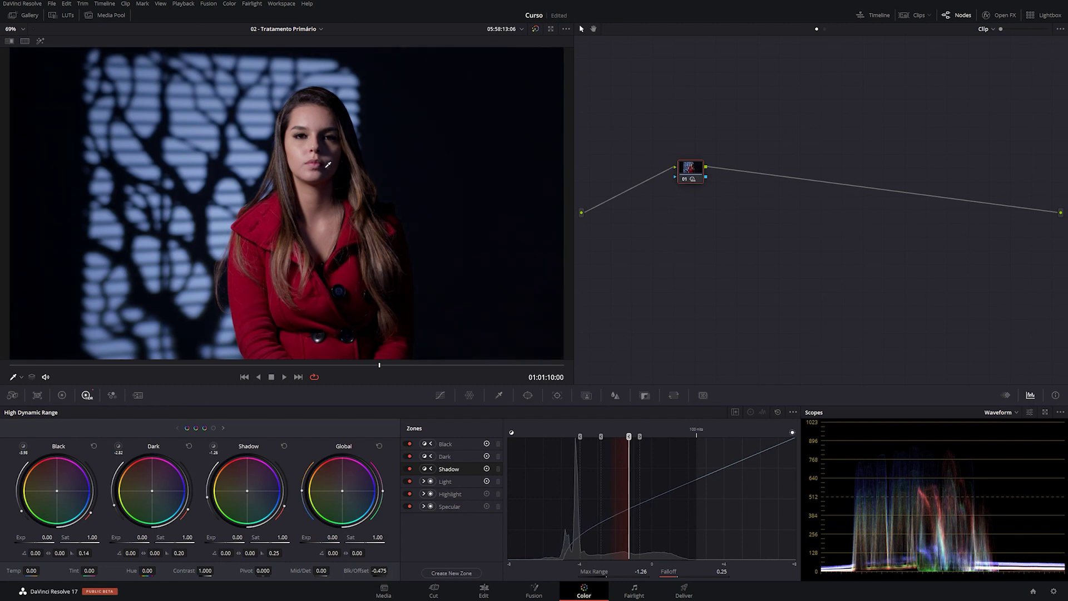
left_click_drag(356, 571, 415, 570)
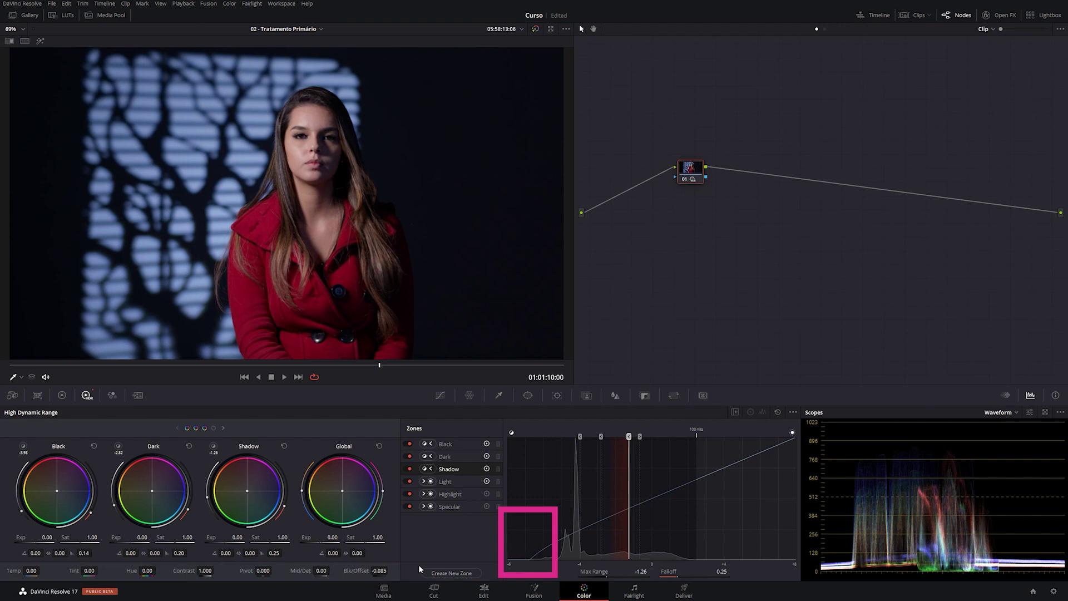
double_click(384, 570)
left_click_drag(390, 570, 390, 571)
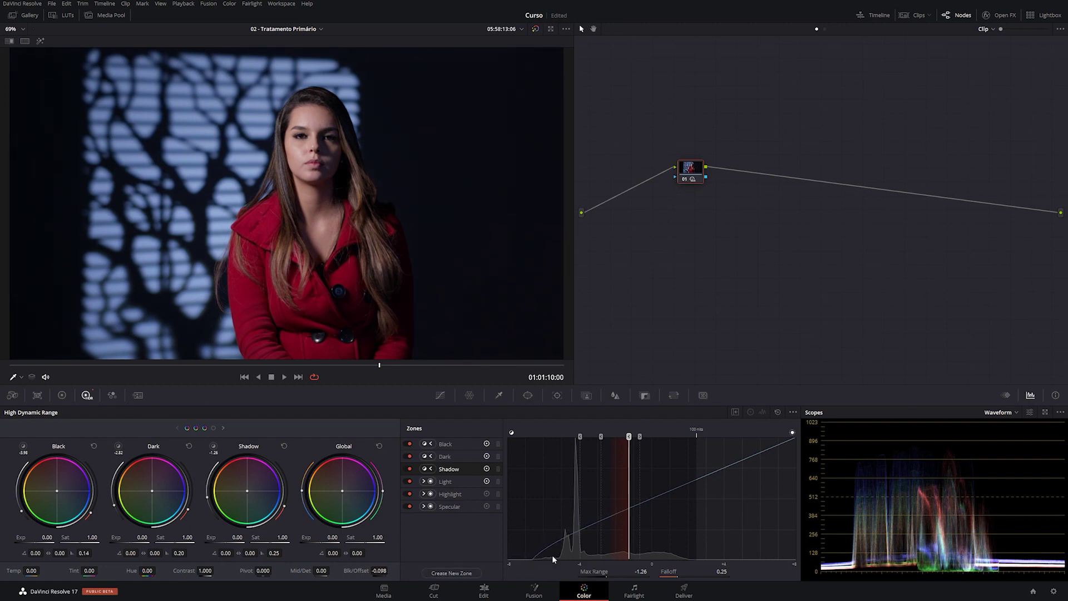
left_click_drag(379, 570, 380, 570)
- Tint the Black zone at angle 67.38 with strength 0.08, and lower its exposure to -5.40
left_click_drag(33, 538, 10, 538)
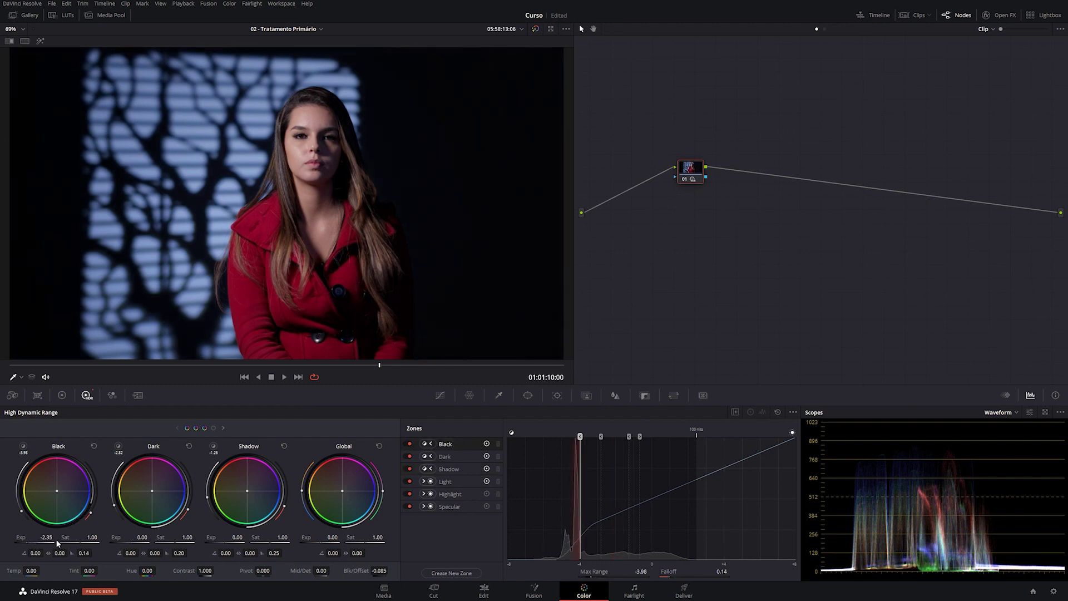
scroll(432, 105, "up", 6)
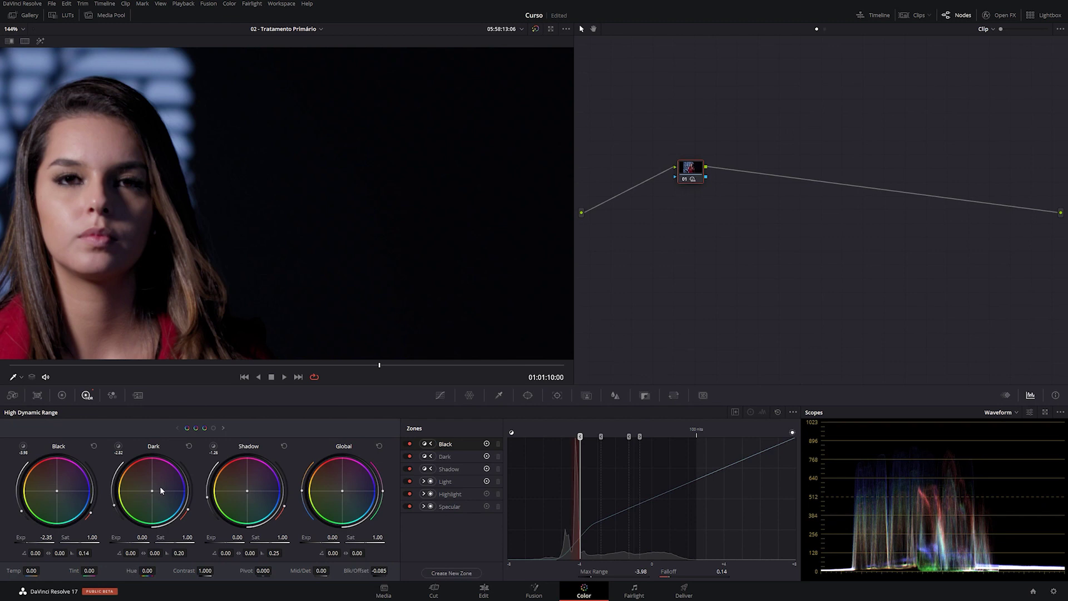
left_click_drag(56, 494, 55, 491)
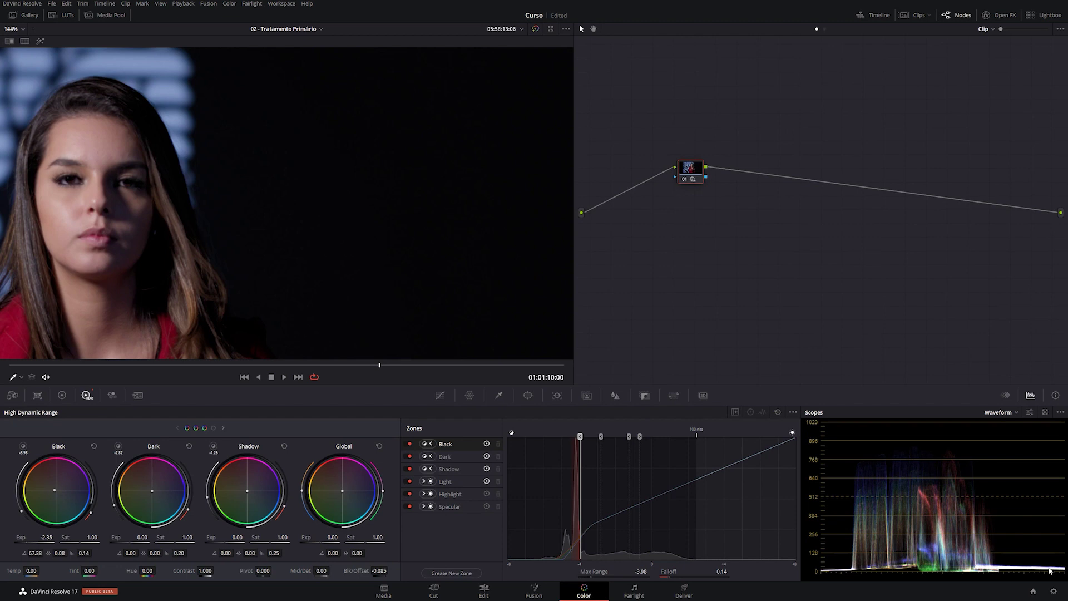
mouse_move(29, 540)
left_mouse_down()
mouse_move(6, 540)
mouse_move(58, 539)
mouse_move(6, 543)
left_mouse_up()
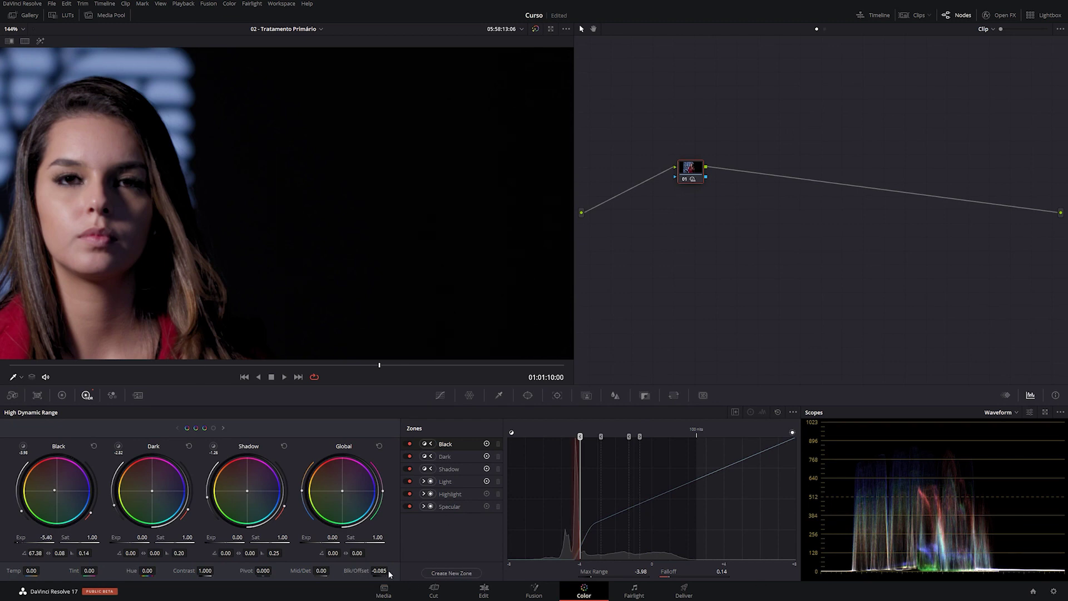
- Lower the global black offset to -0.440 and inspect the shadows on the woman's face
left_click_drag(380, 571, 335, 570)
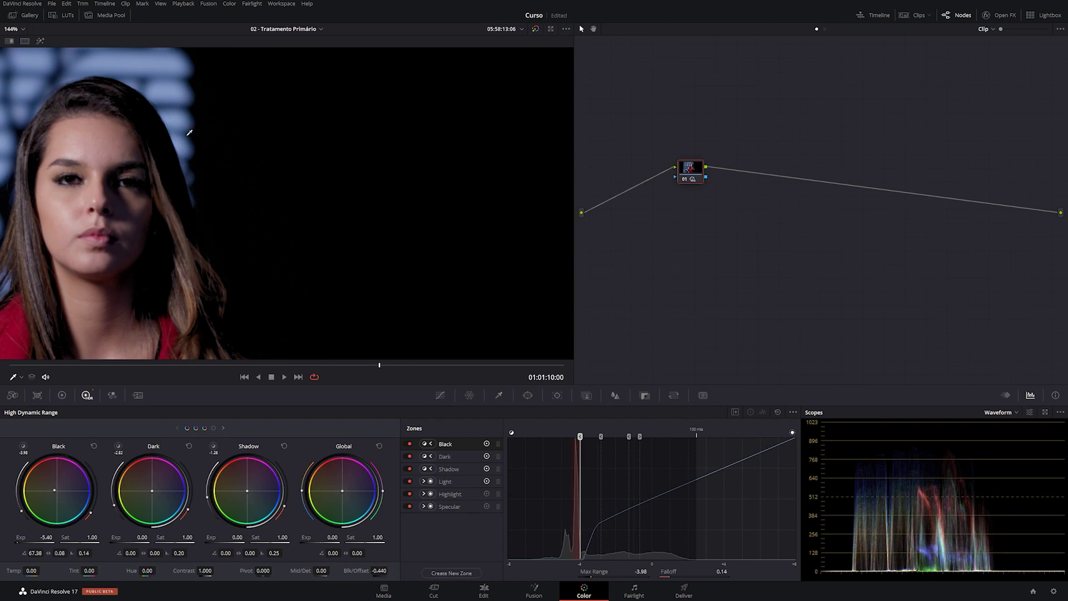
scroll(189, 133, "up", 6)
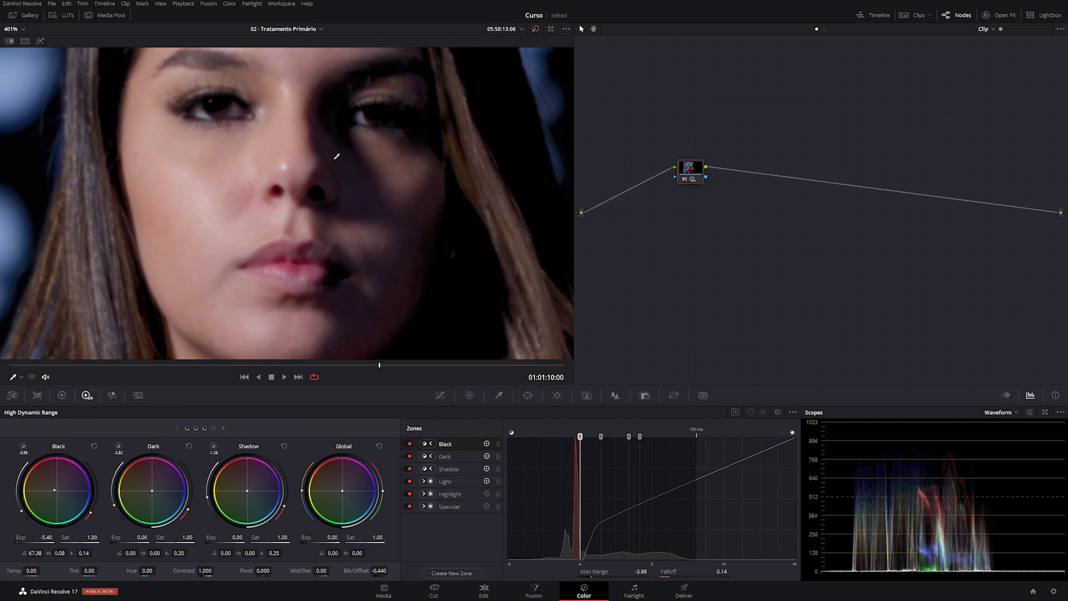
- Set the Black zone's max range to -4.53 and its falloff to 0.20, with the whole frame fitted in the viewer
left_click_drag(580, 436, 570, 436)
left_click(11, 29)
left_click(14, 42)
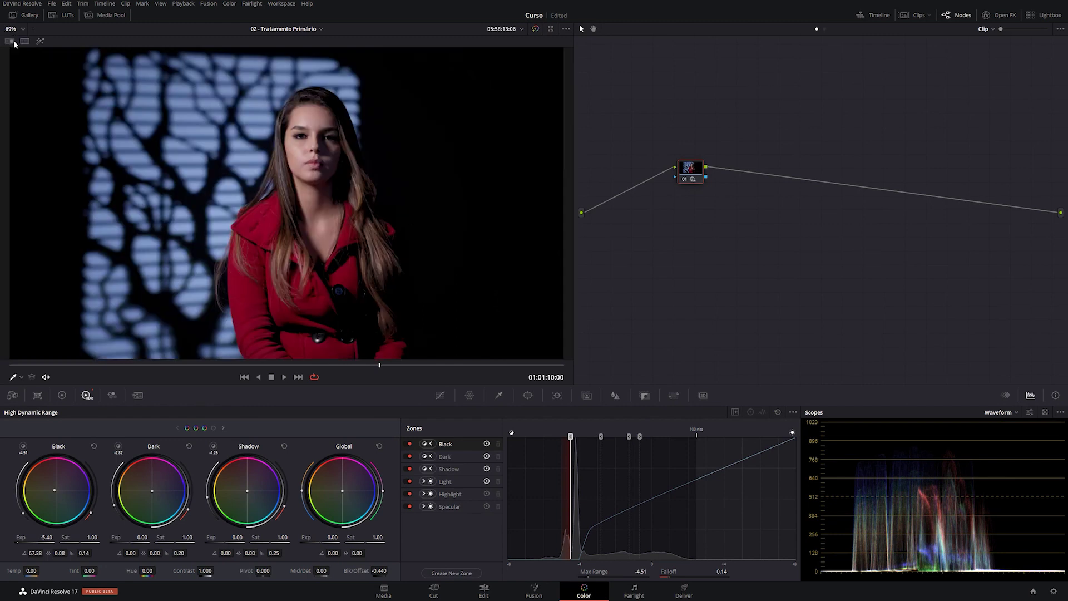
left_click_drag(570, 436, 563, 436)
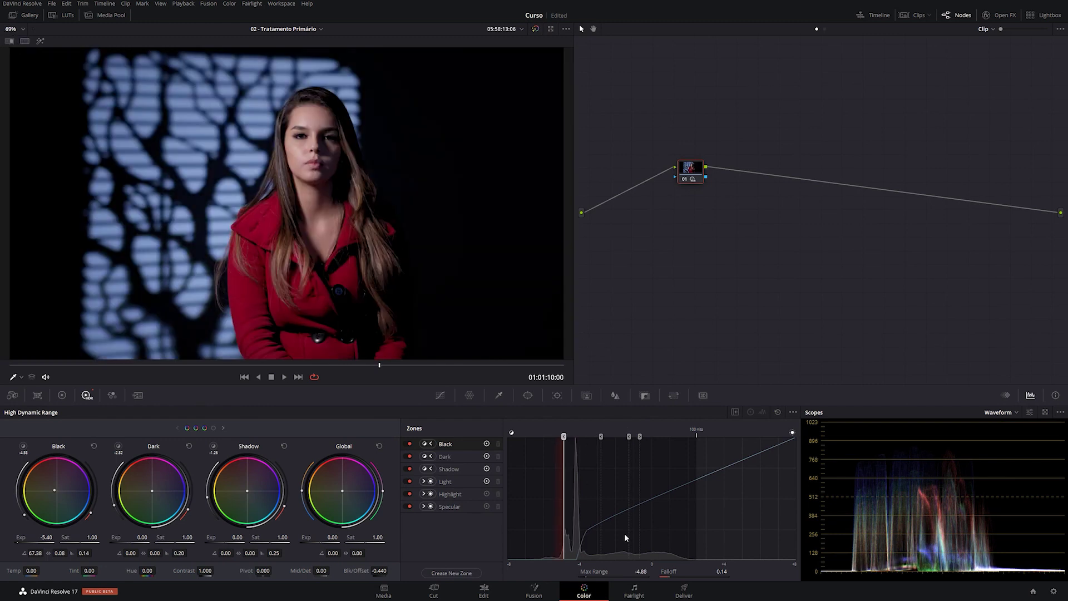
left_click_drag(670, 572, 676, 572)
left_click_drag(564, 437, 570, 437)
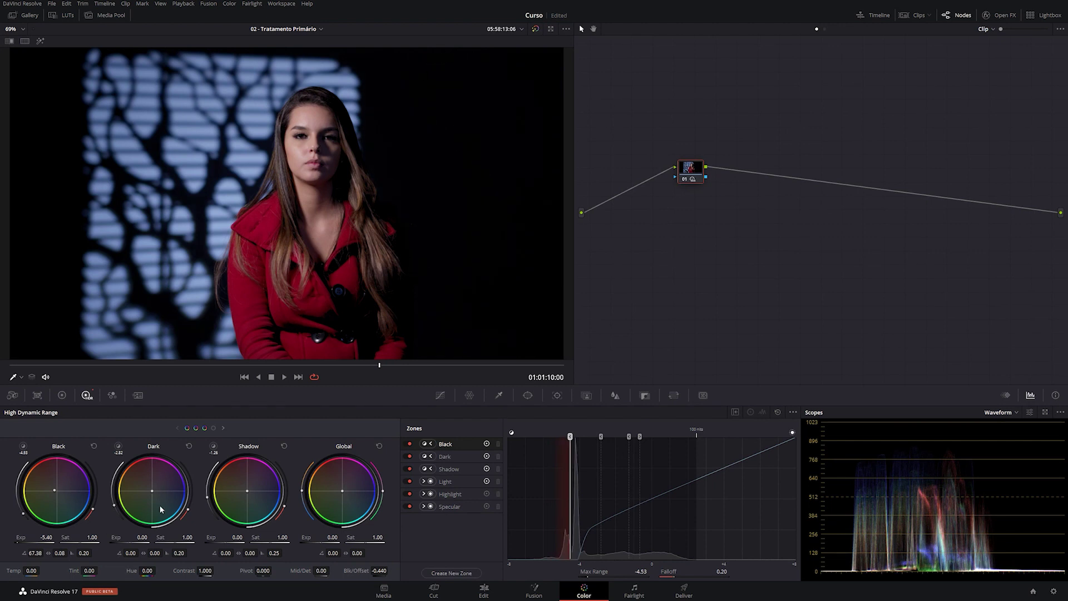
- Raise the Dark zone's exposure to 0.59 while checking the shadows on the woman's face up close
scroll(388, 191, "up", 6)
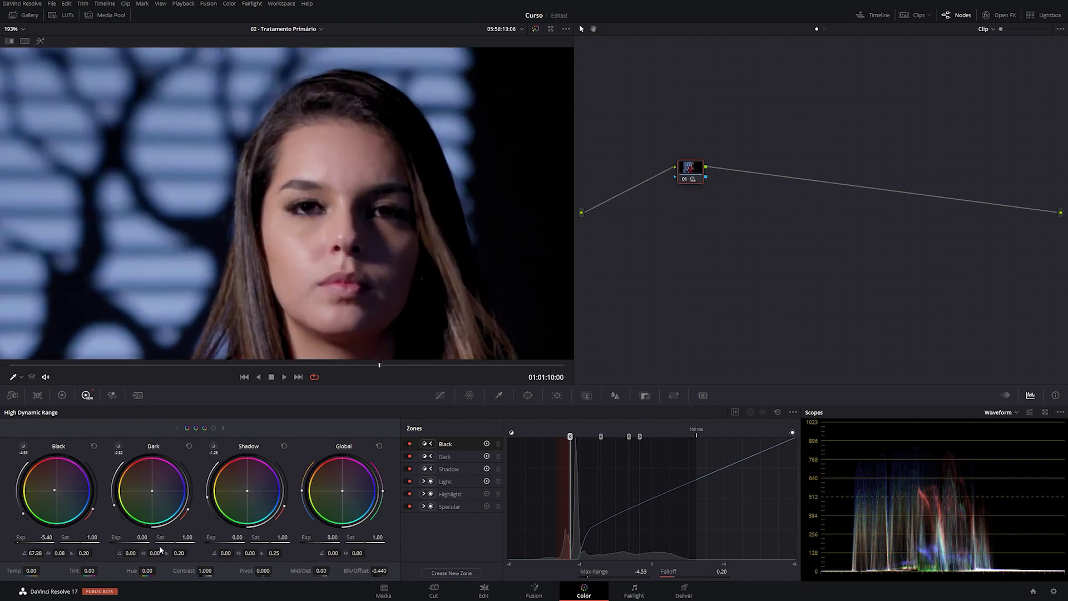
left_click_drag(130, 542, 148, 542)
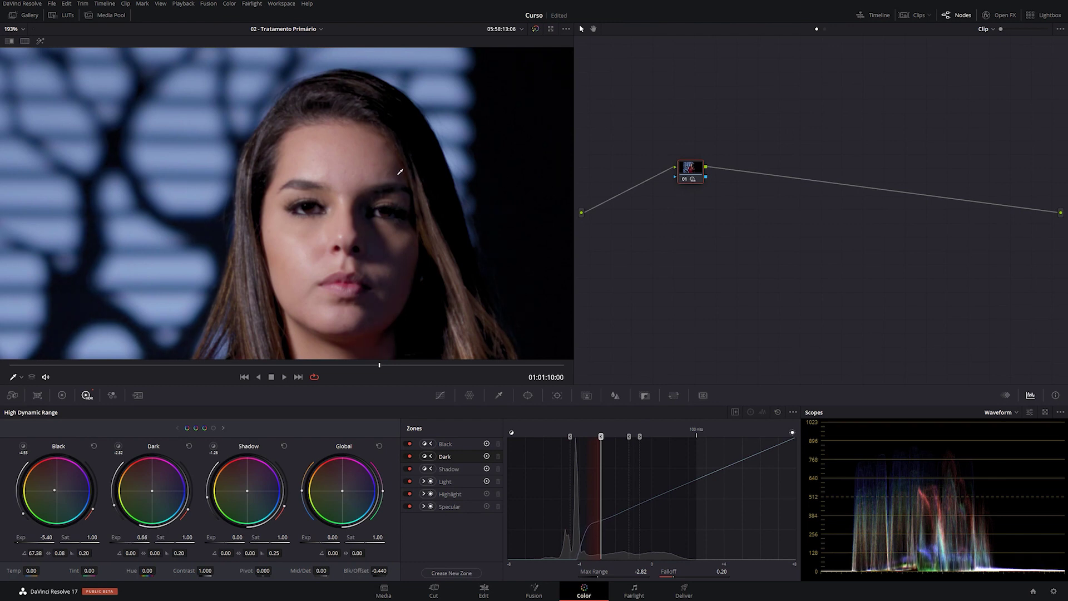
scroll(157, 469, "down", 1)
- Set the Light zone's exposure to -0.04 and saturation to 1.15, and tint it at angle 51.34 with strength 0.01
left_click(216, 432)
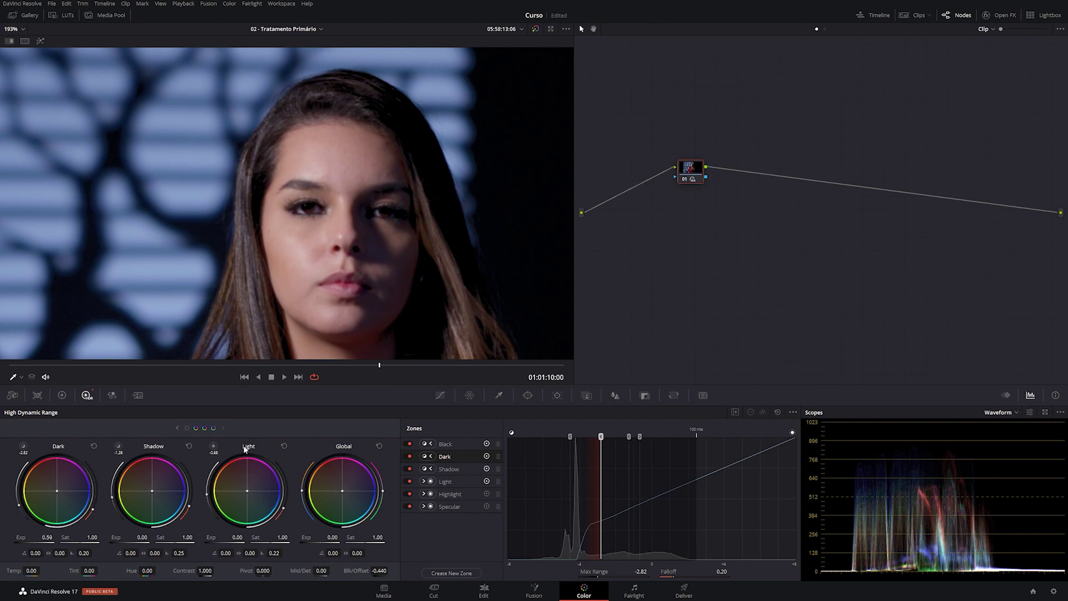
mouse_move(224, 543)
left_mouse_down()
mouse_move(240, 543)
mouse_move(224, 543)
left_mouse_up()
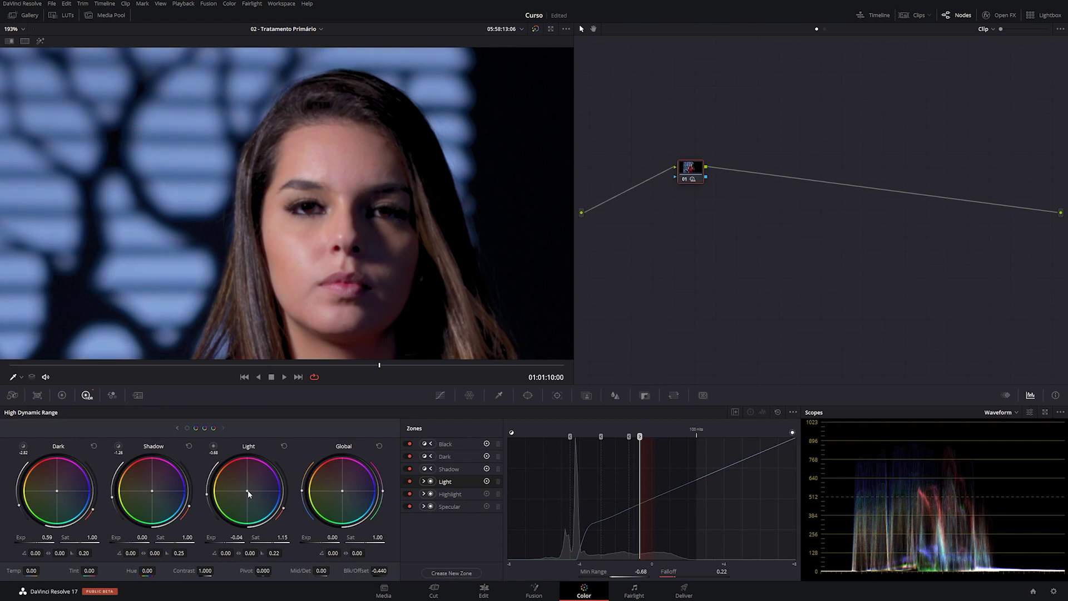
left_click_drag(226, 553, 240, 553)
- Compare the full frame before and after the grade by toggling node 01 off and on
left_click(21, 29)
left_click(25, 50)
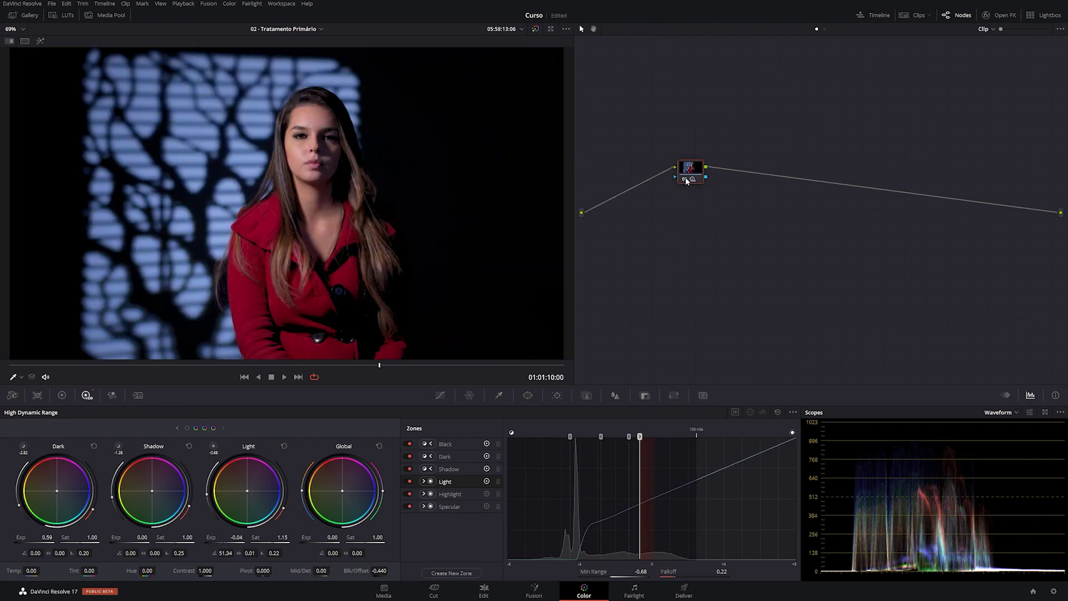
left_click(688, 180)
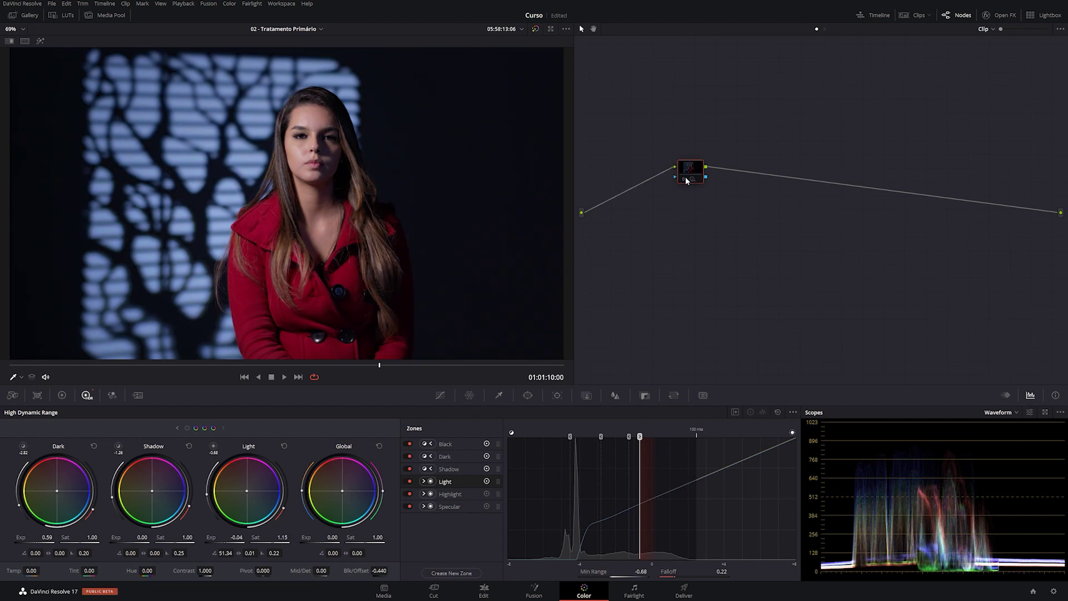
left_click(684, 179)
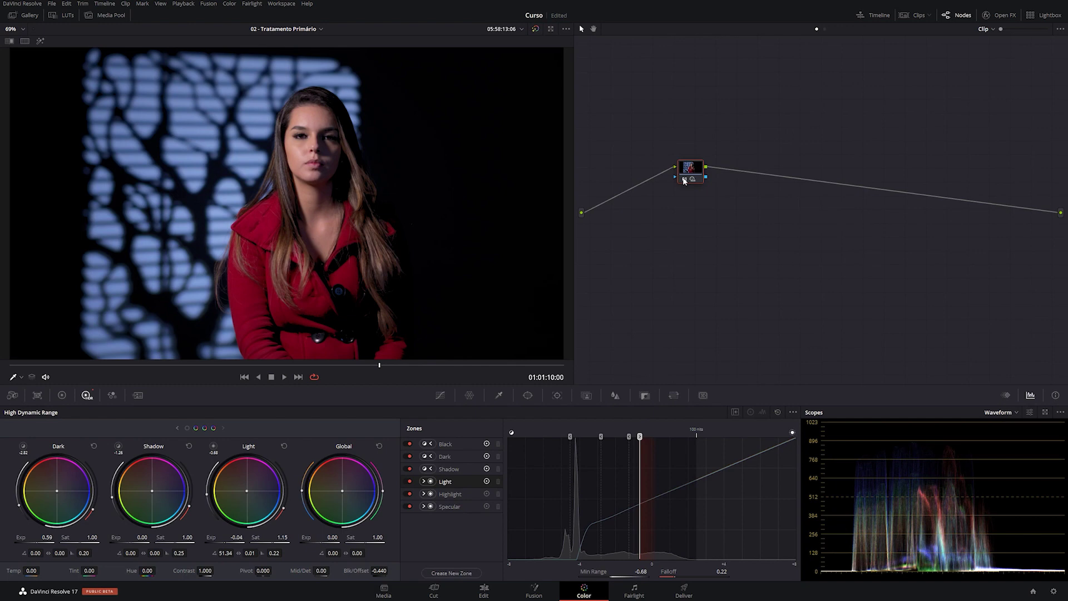
left_click(684, 179)
left_click(684, 180)
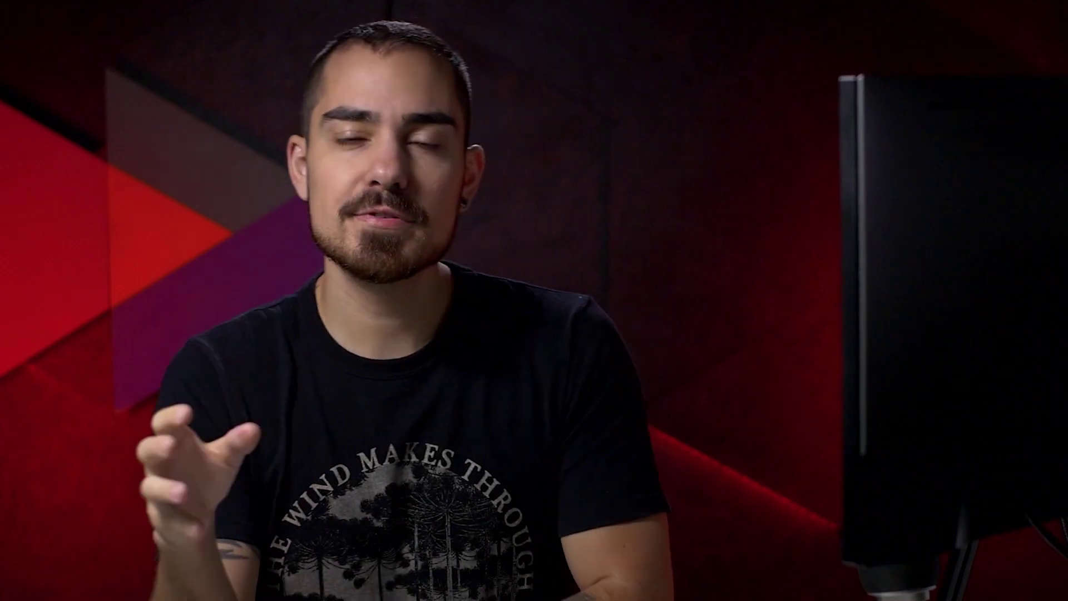